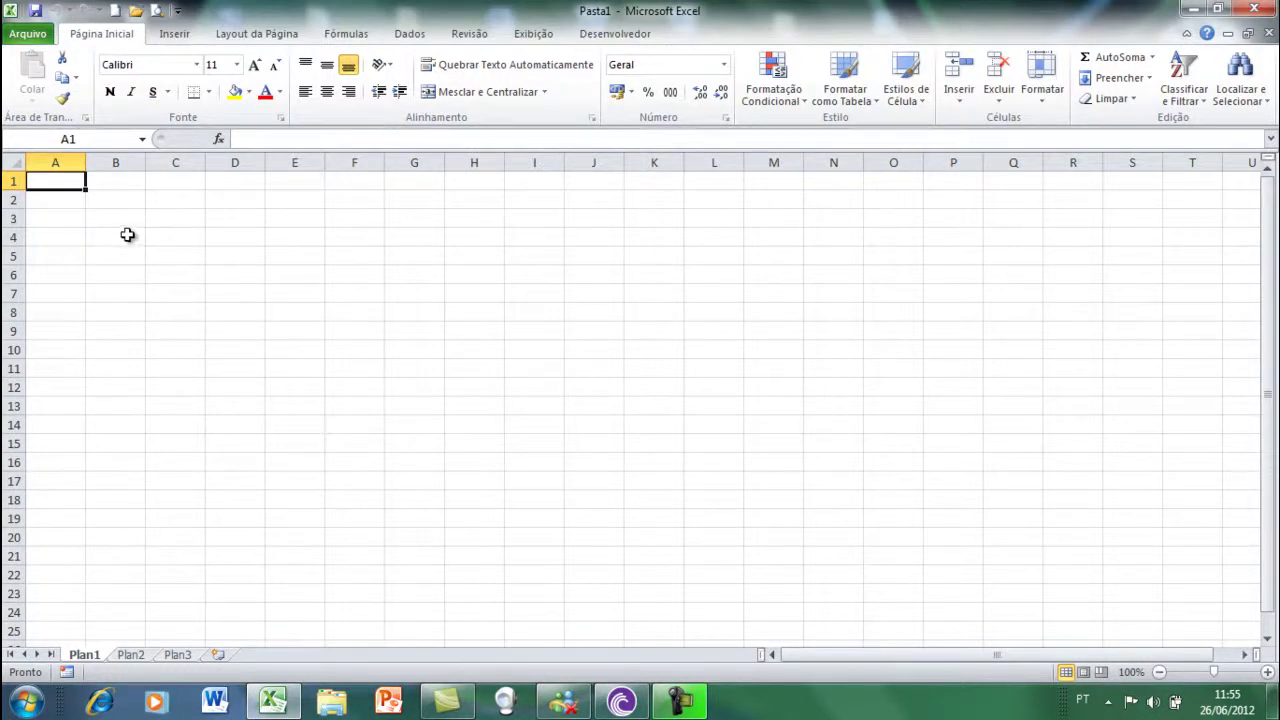
- Select columns A through E and rows 2, 5, 7 and 8 in turn, ending on cell D12
left_click(78, 160)
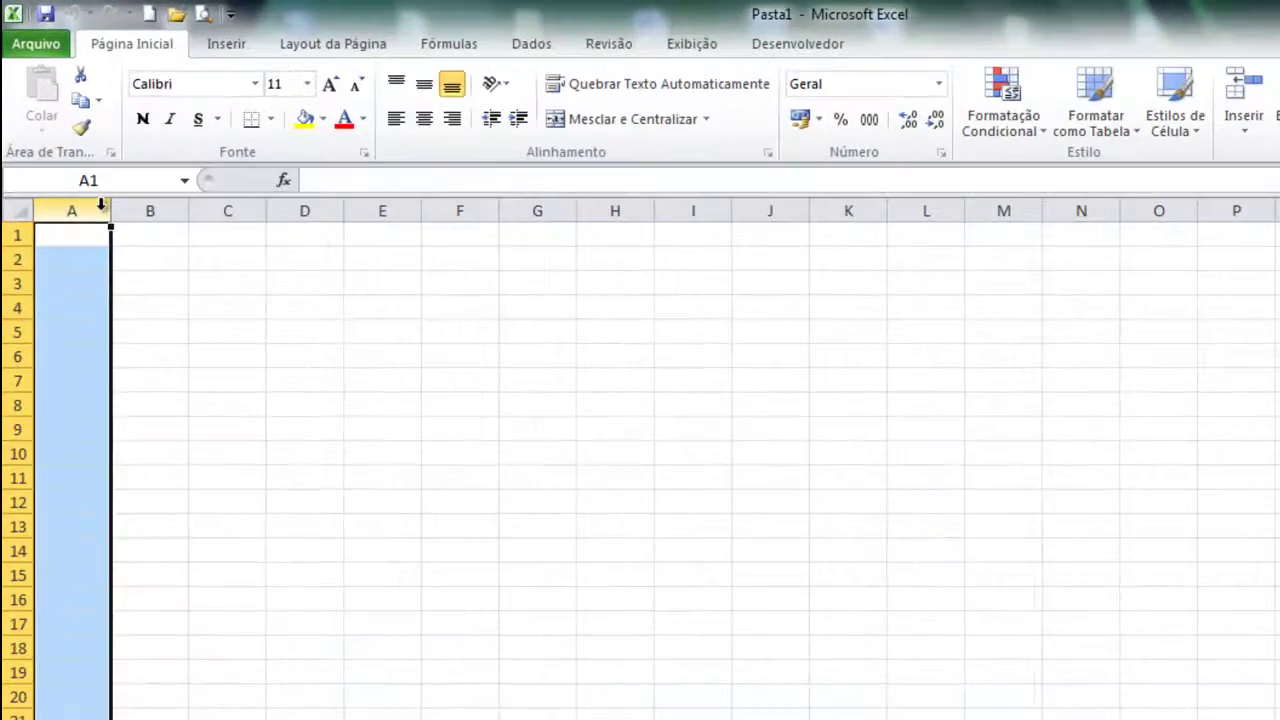
left_click(14, 259)
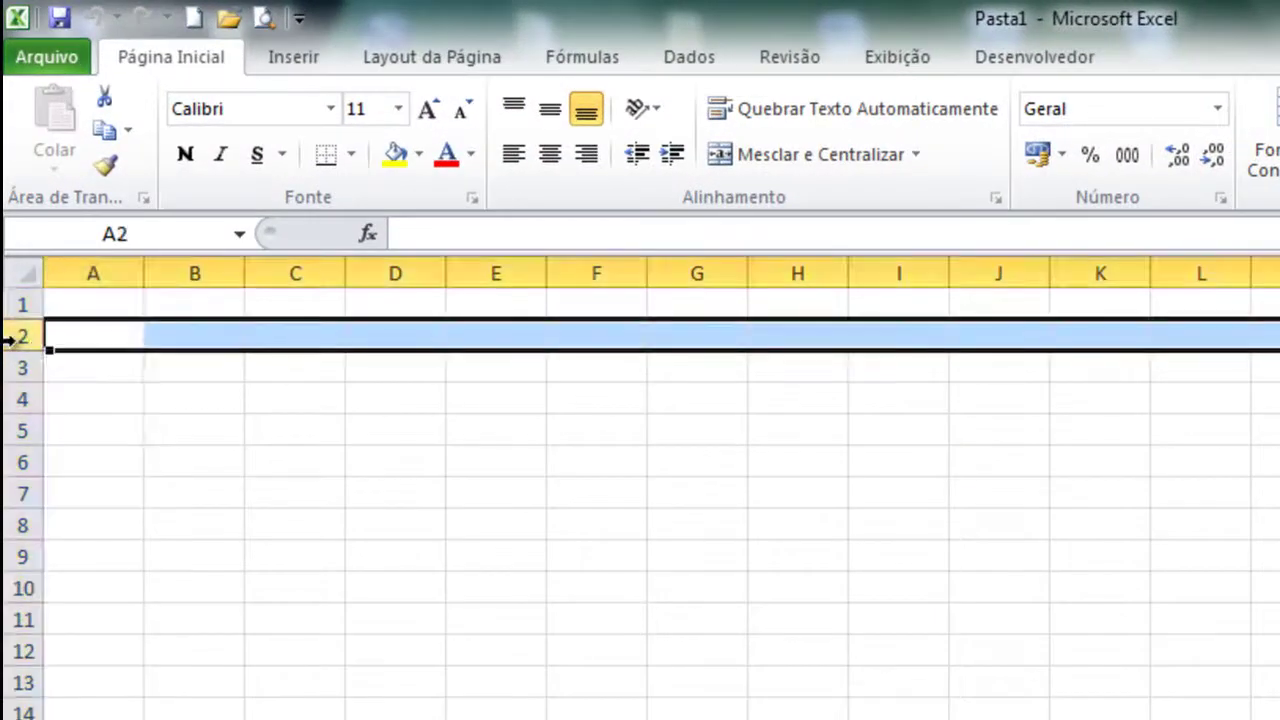
left_click(186, 267)
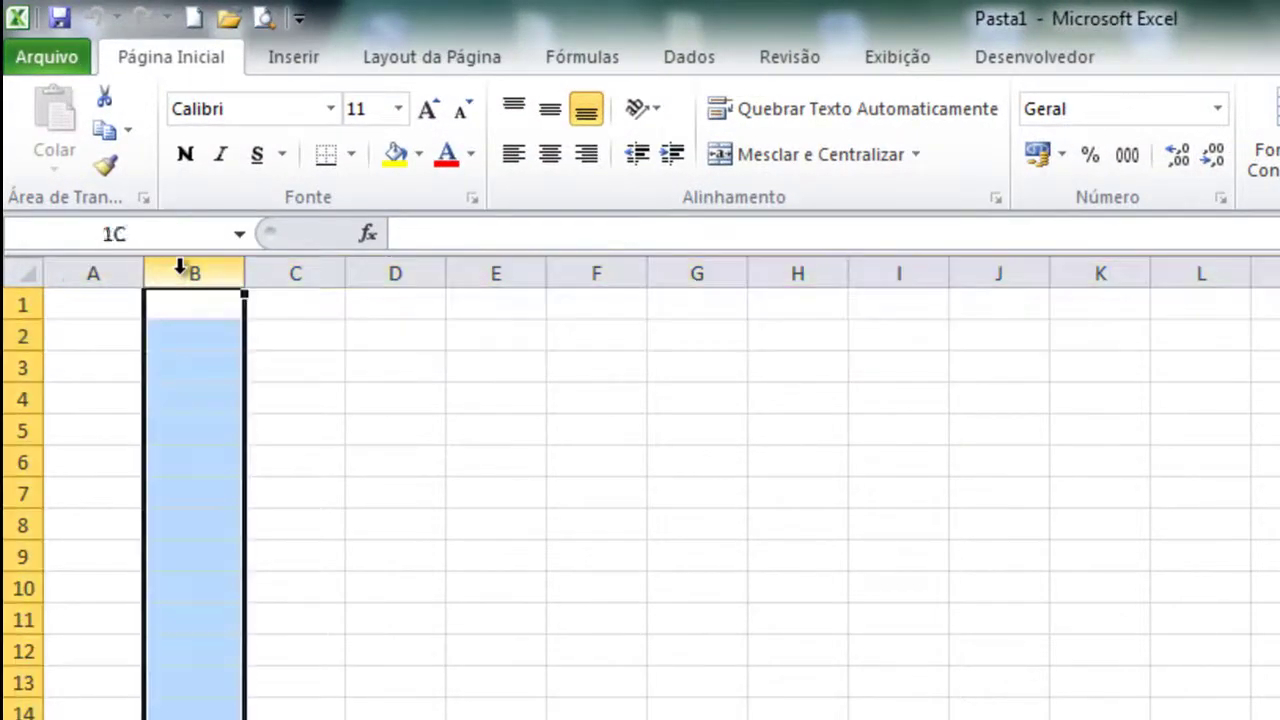
left_click(297, 266)
left_click(391, 266)
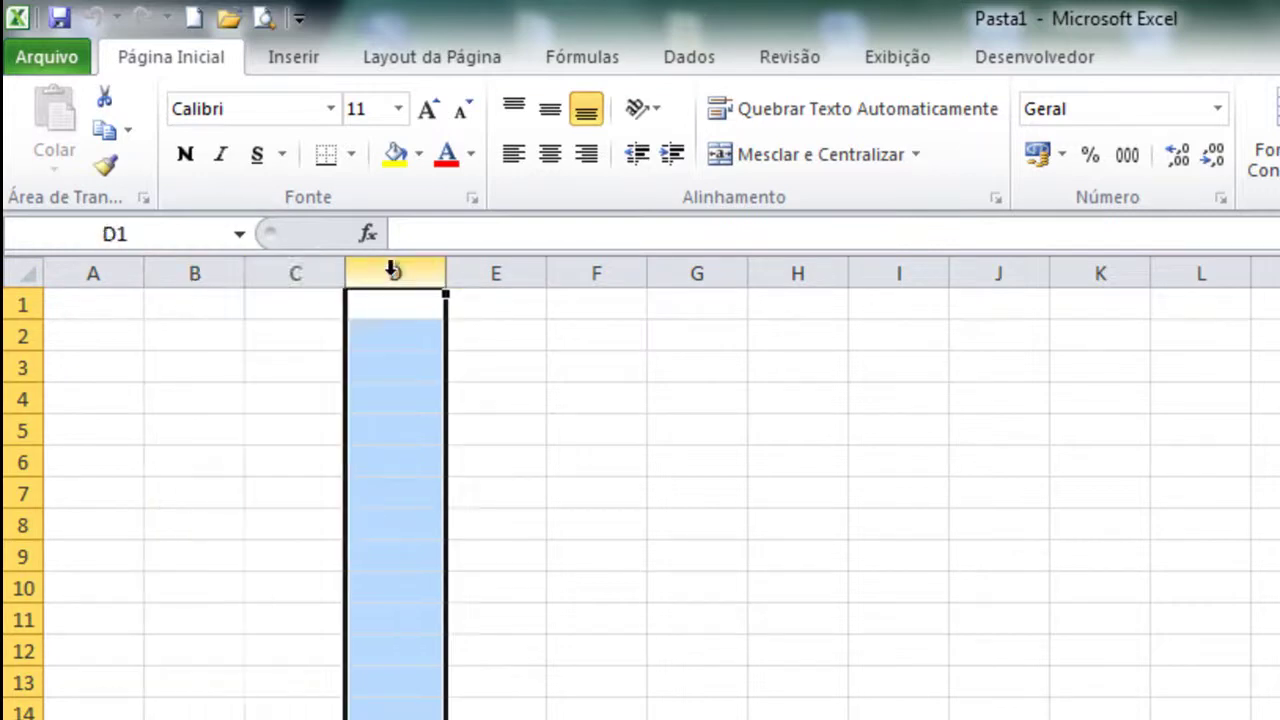
left_click(495, 270)
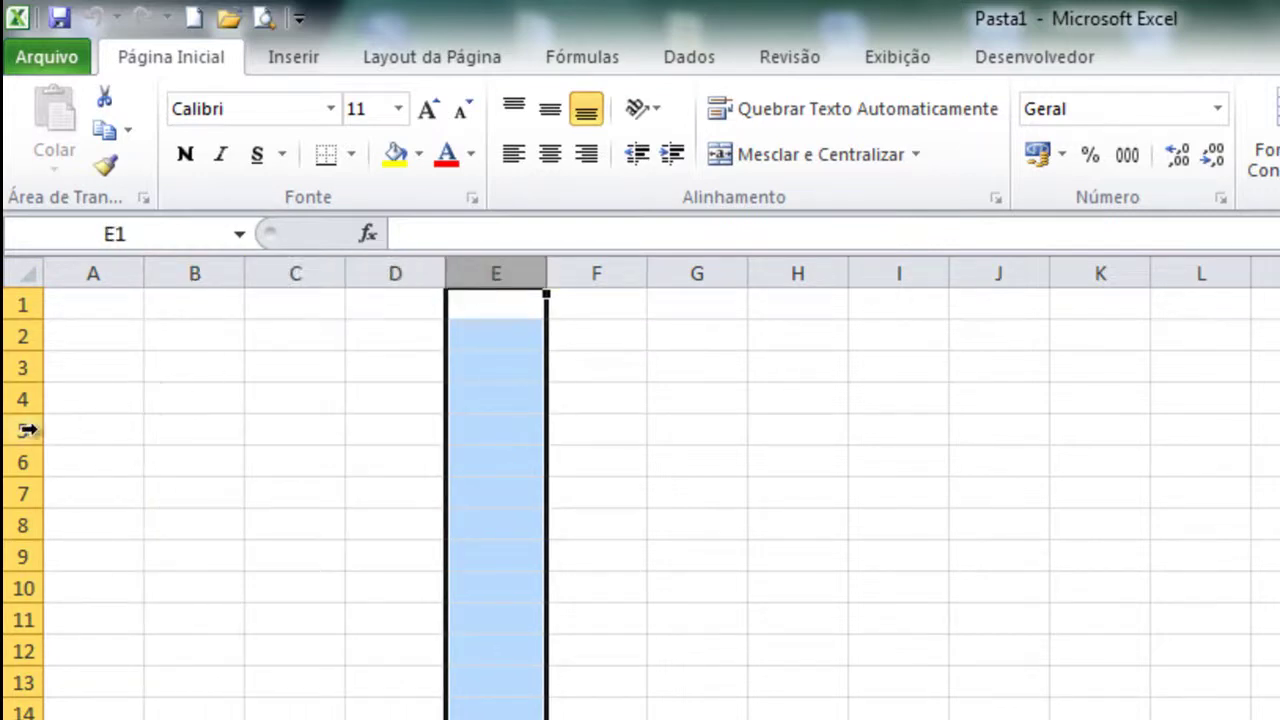
left_click(25, 432)
left_click(18, 493)
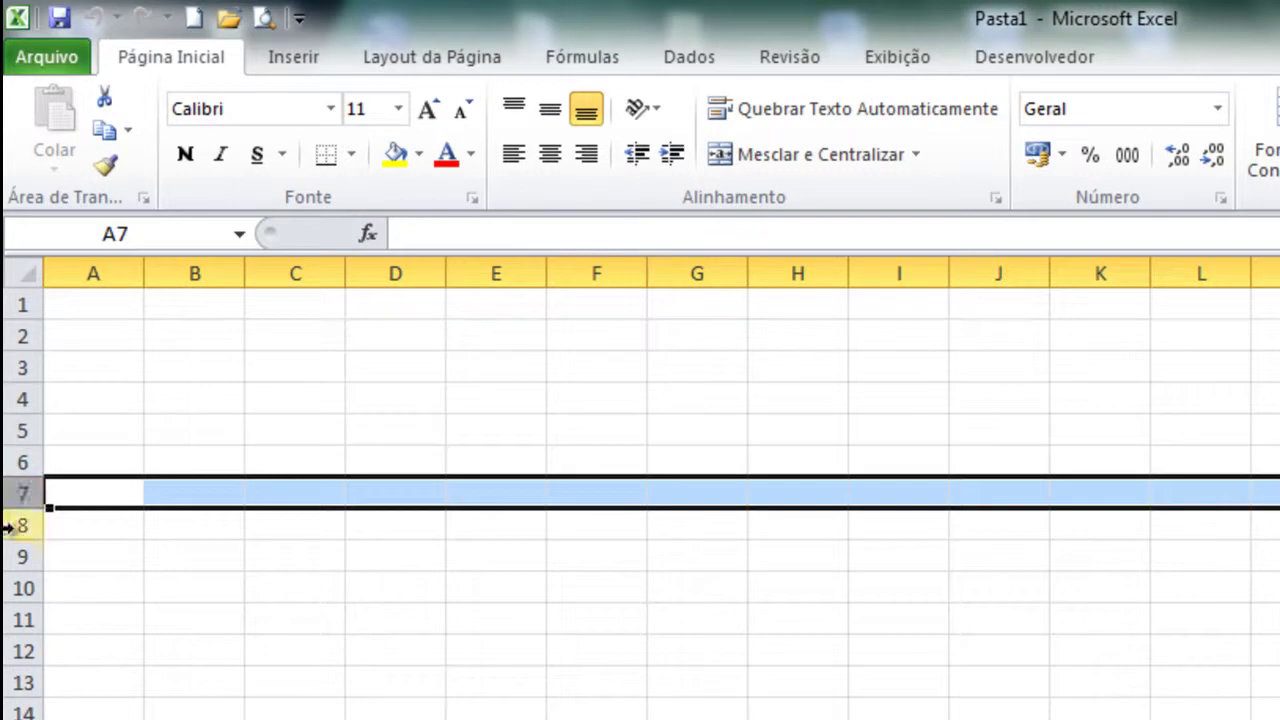
left_click(18, 530)
left_click(440, 645)
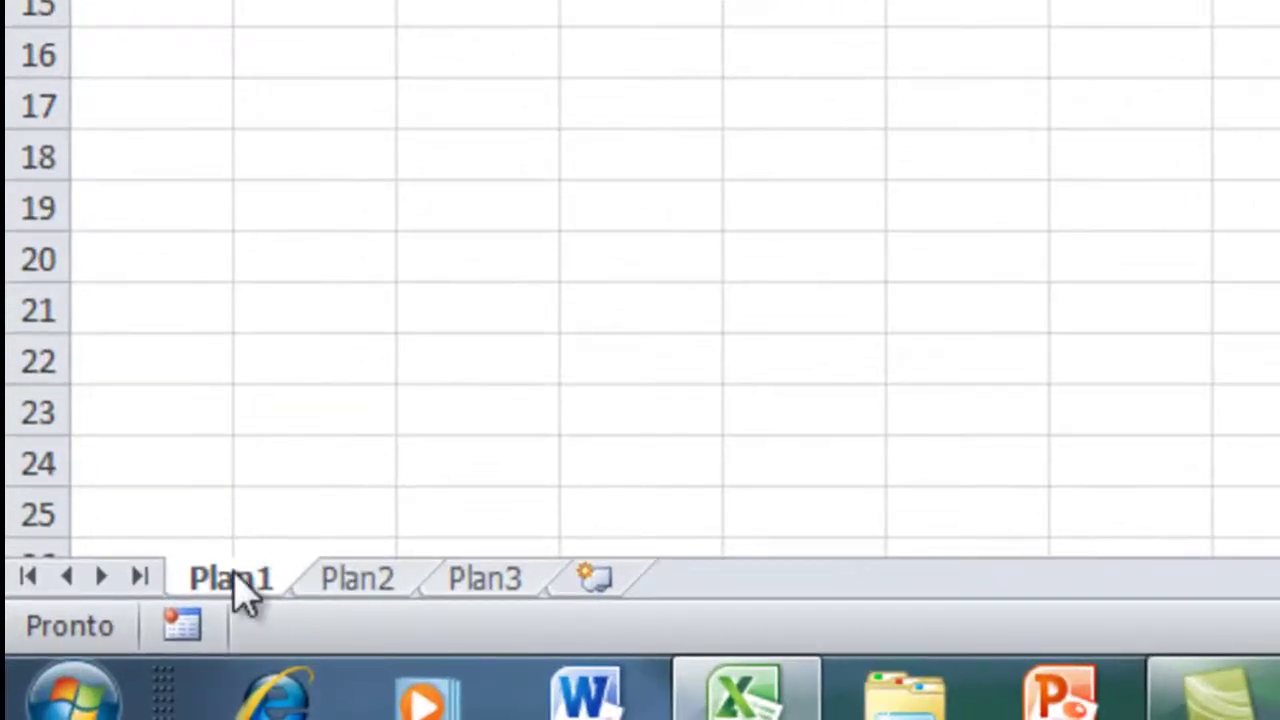
- Switch to sheets Plan2 and Plan3, then return to Plan1
left_click(308, 585)
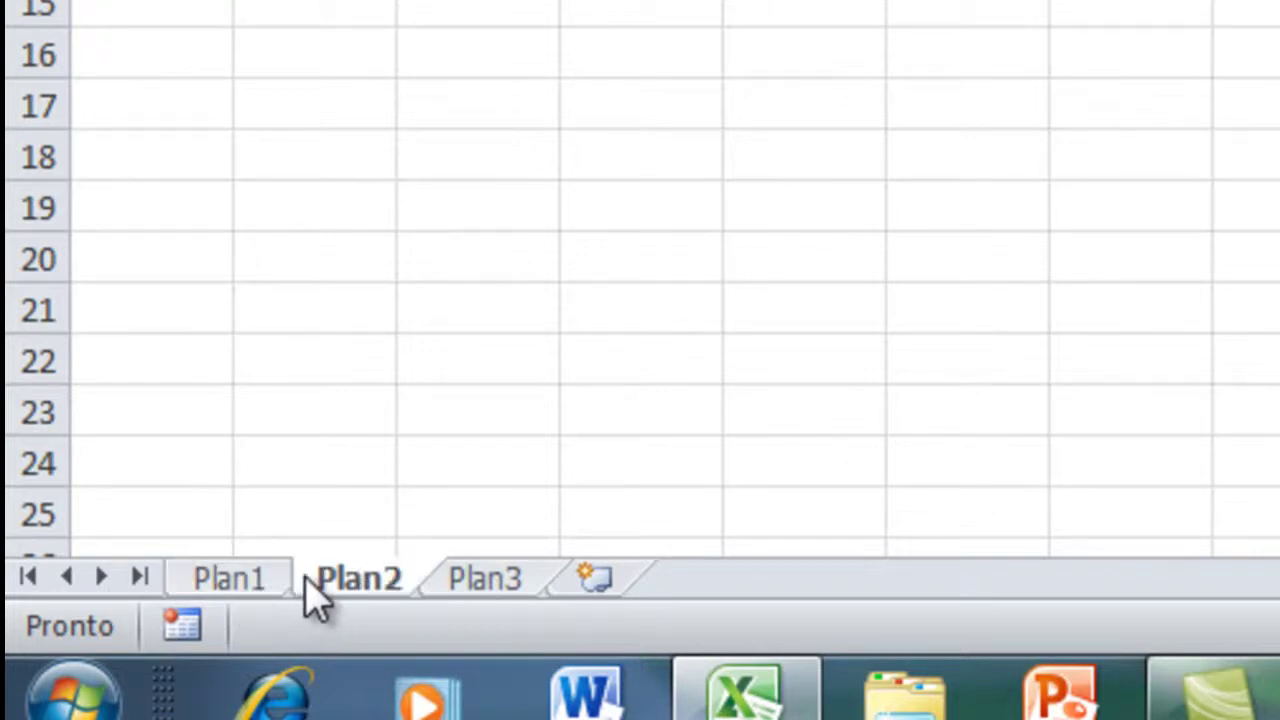
left_click(505, 590)
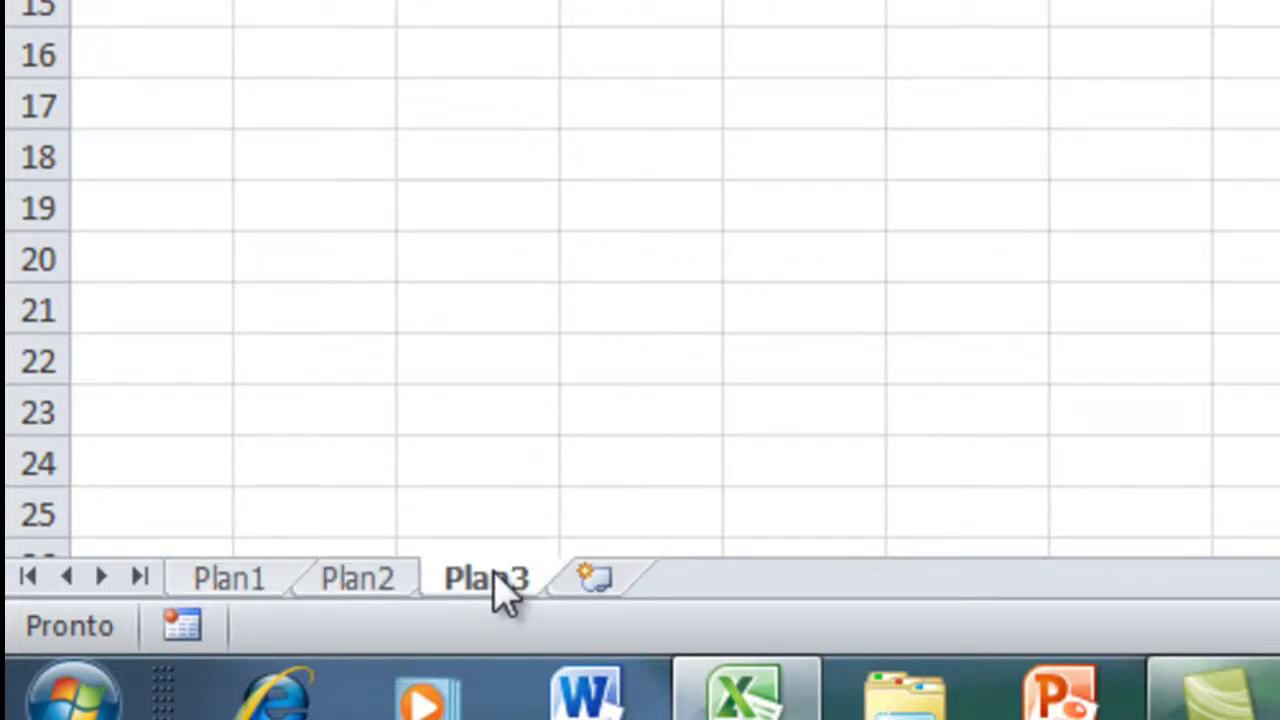
left_click(220, 588)
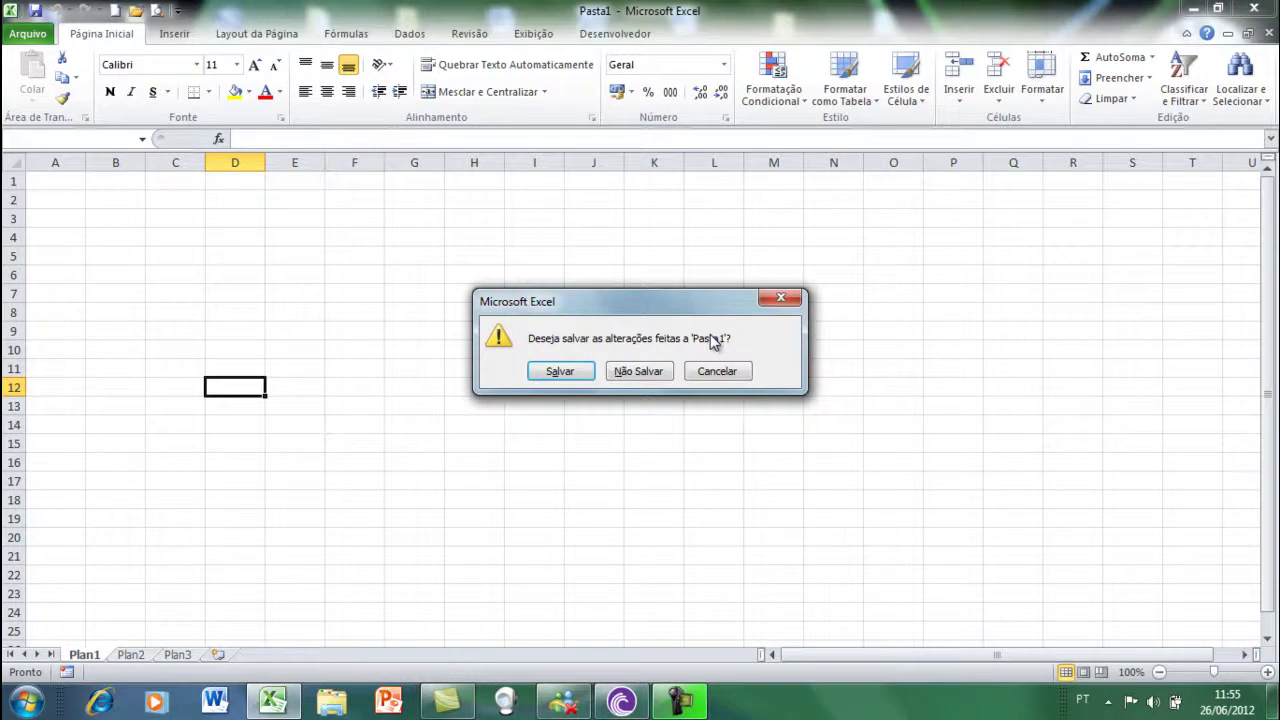
- Choose Não Salvar so Pasta1 closes with its changes discarded
left_click(654, 371)
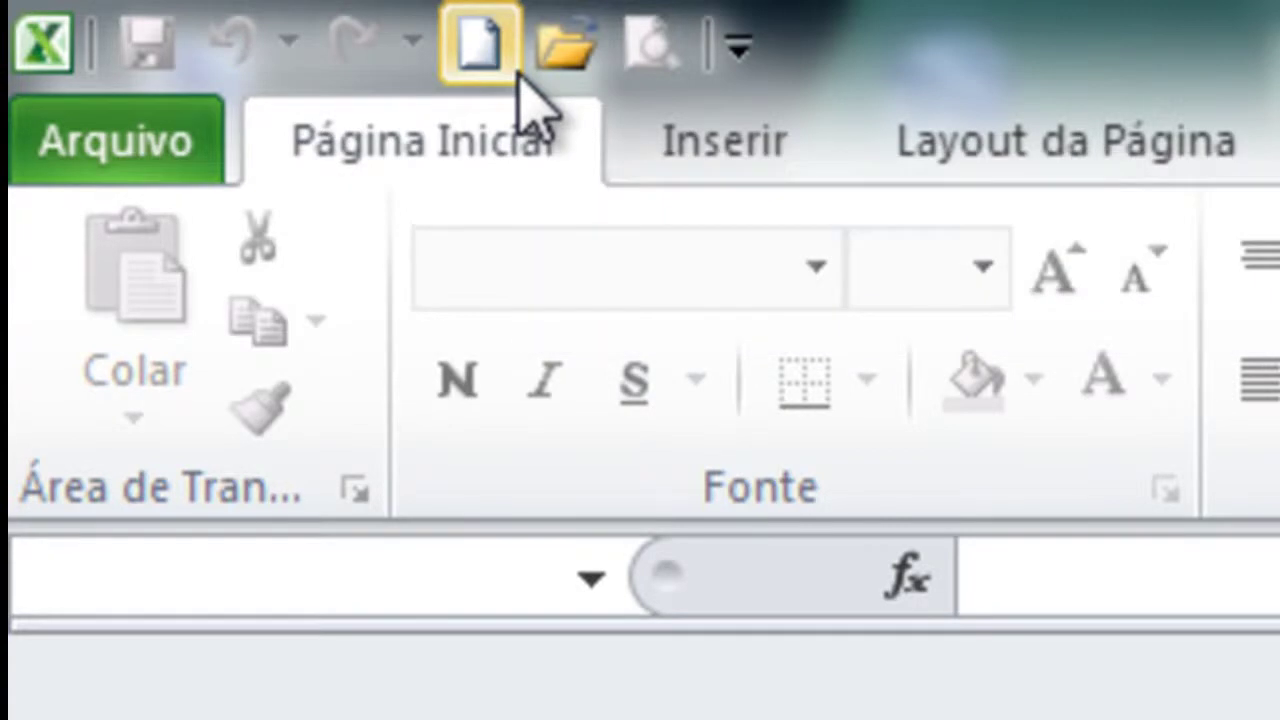
- Create blank workbook Pasta2, close it with Ctrl+W, then create Pasta3 with Ctrl+N
left_click(518, 72)
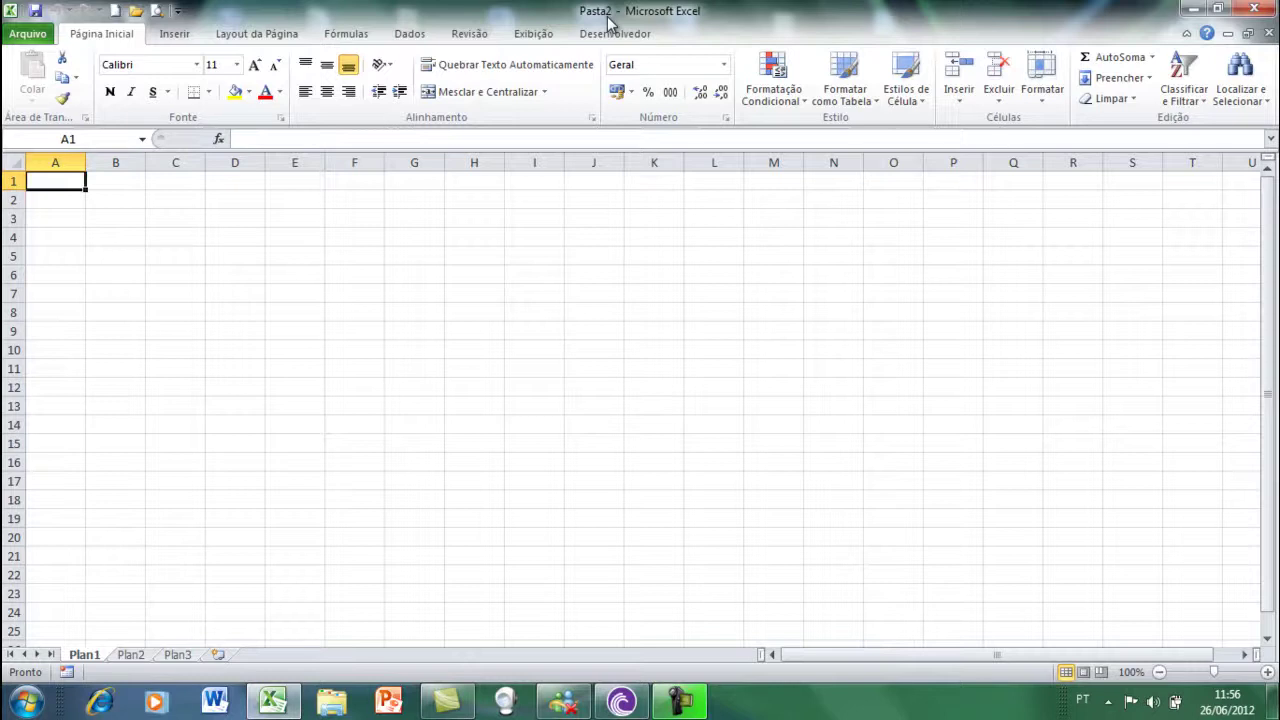
key("ctrl+w")
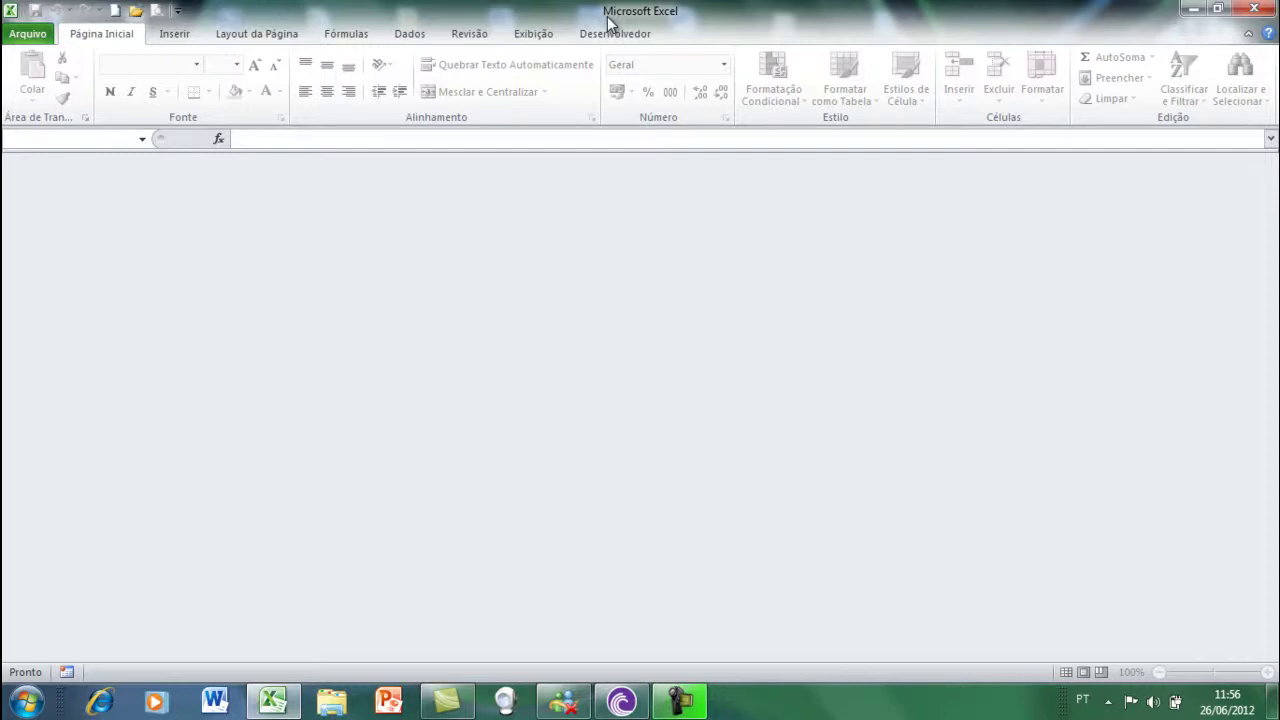
key("ctrl+n")
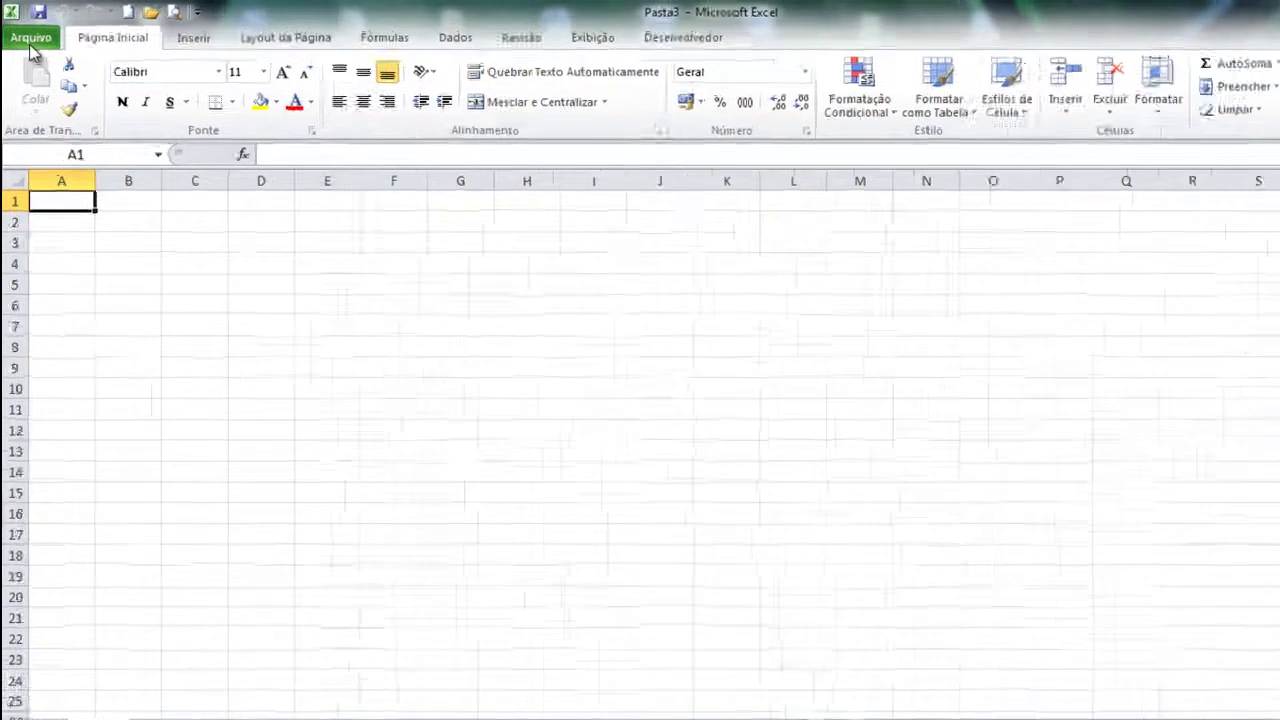
- Close Pasta3 through Arquivo > Fechar and create blank workbook Pasta4 from Arquivo > Novo
left_click(28, 35)
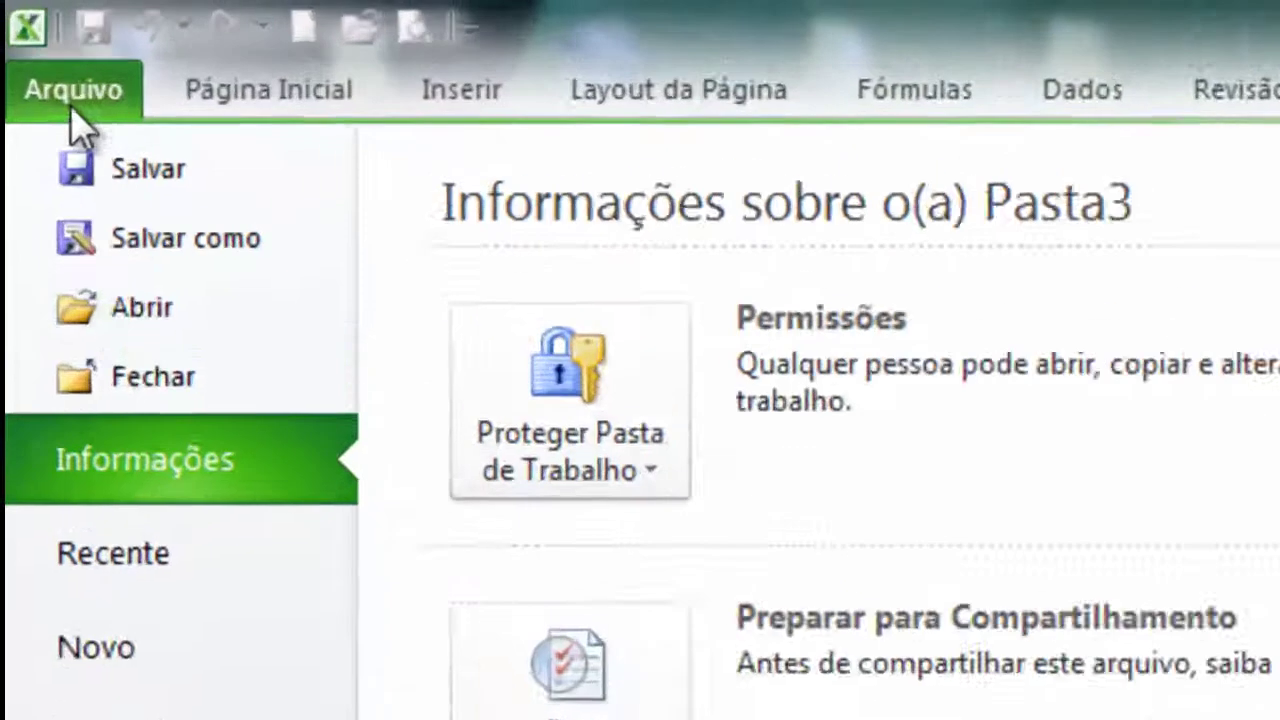
left_click(145, 350)
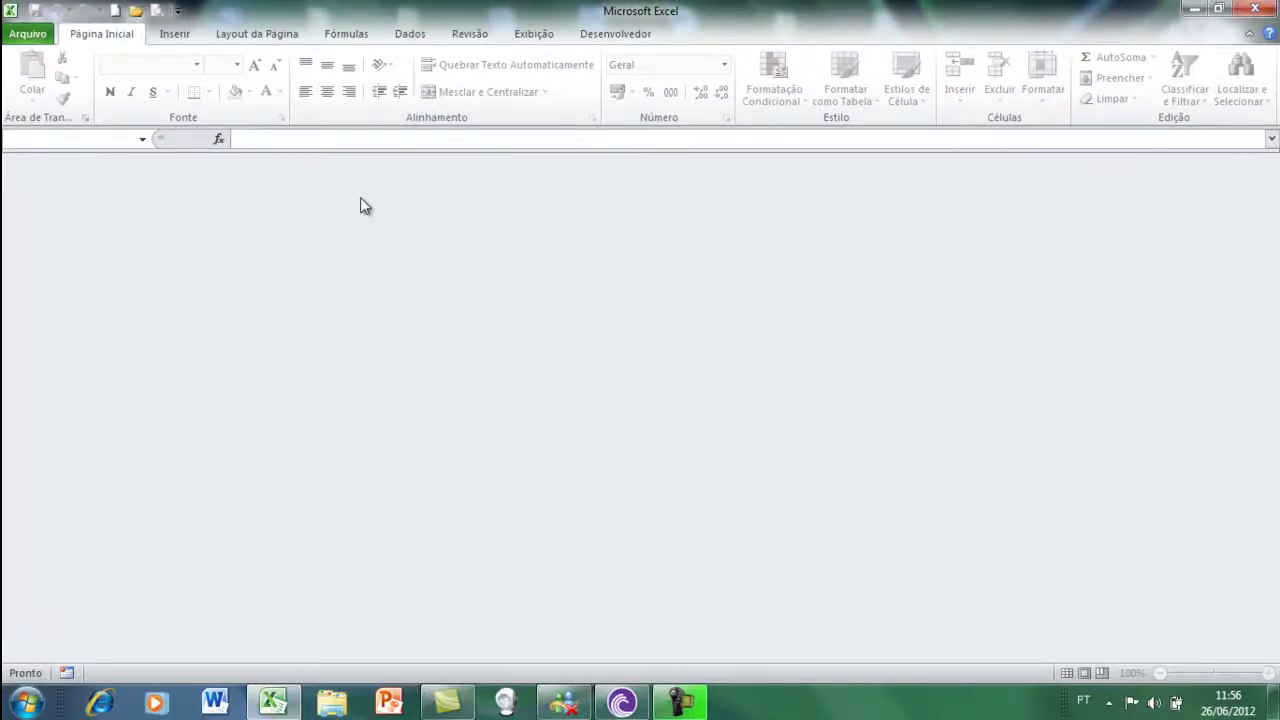
left_click(30, 34)
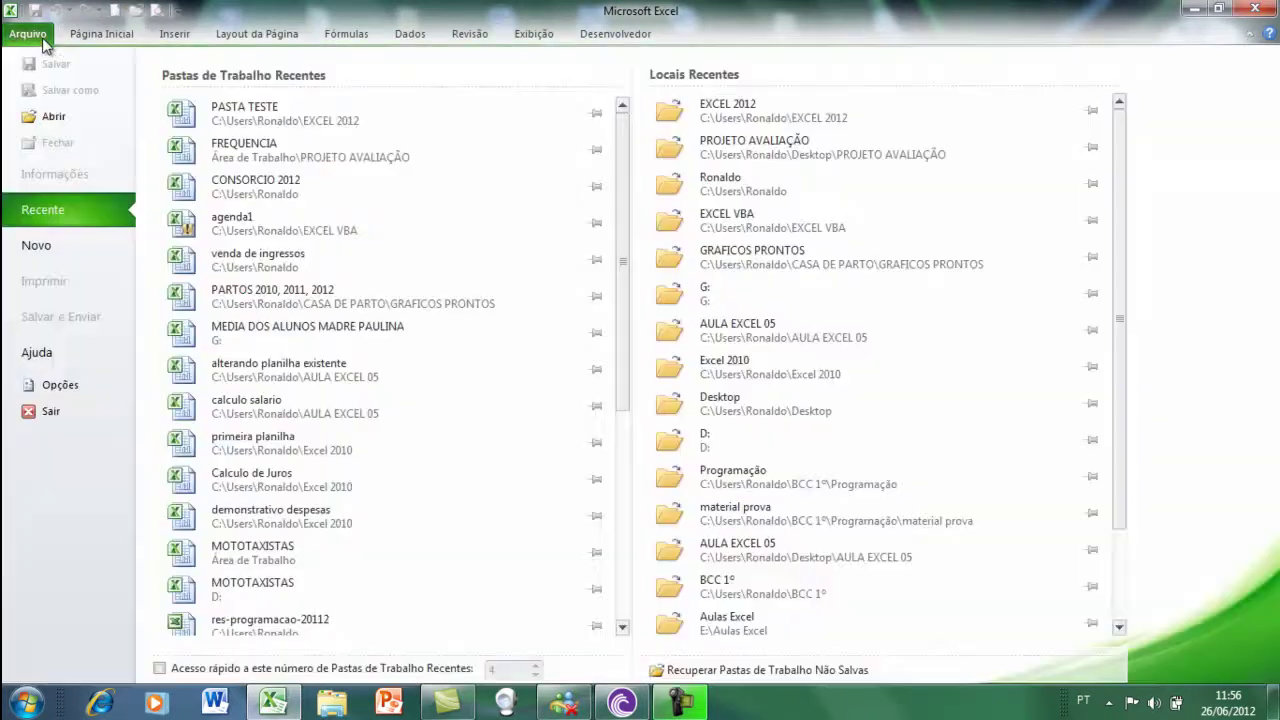
left_click(60, 250)
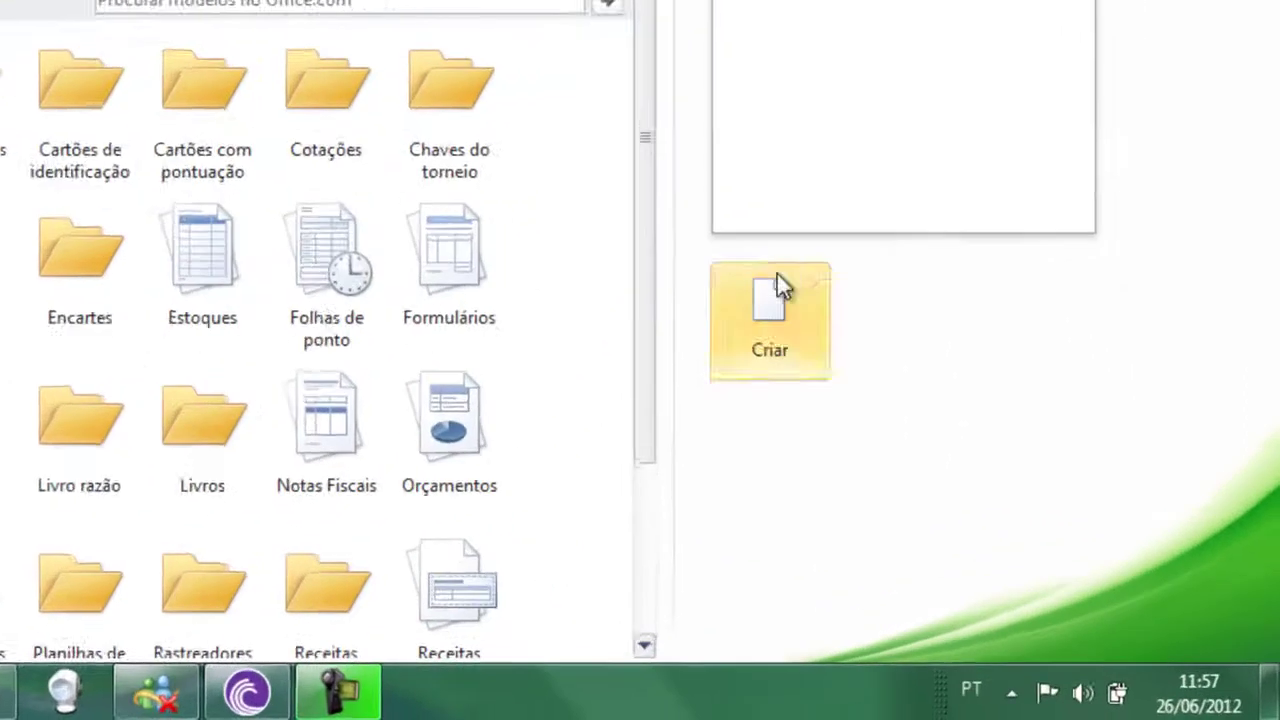
left_click(937, 440)
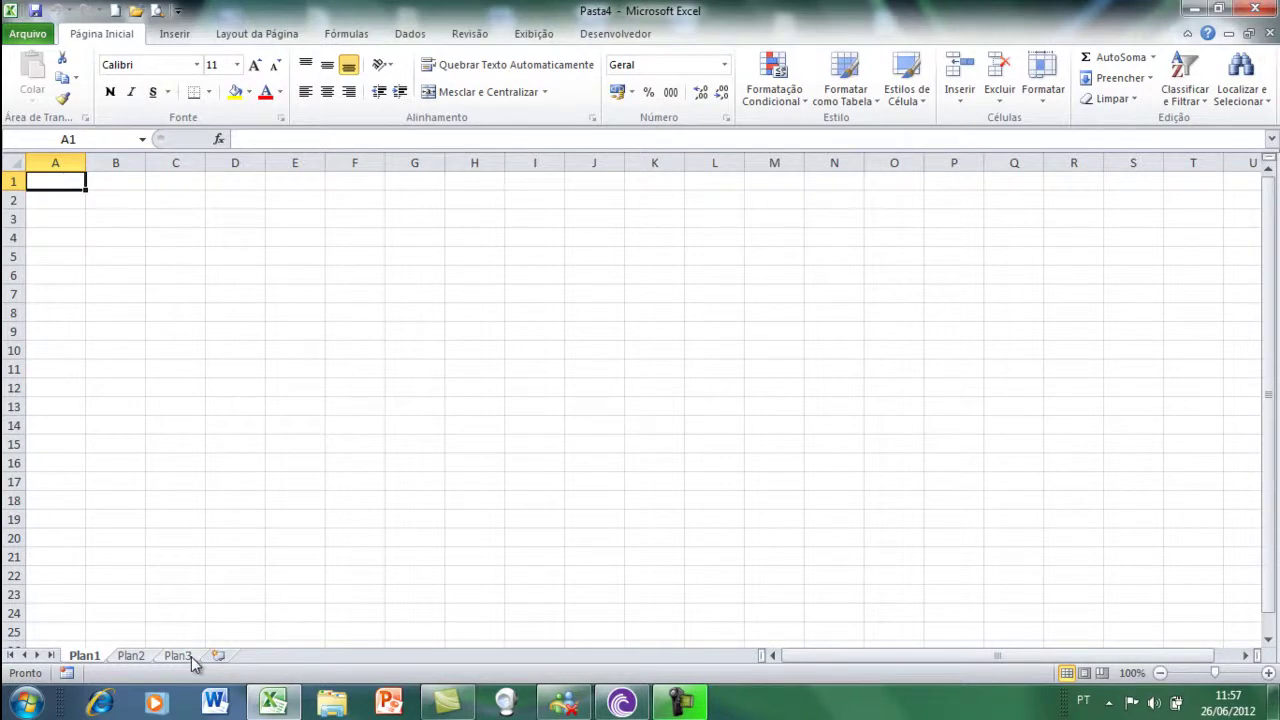
- Add six new worksheets, Plan4 through Plan9
left_click(219, 656)
left_click(263, 657)
left_click(310, 657)
left_click(358, 657)
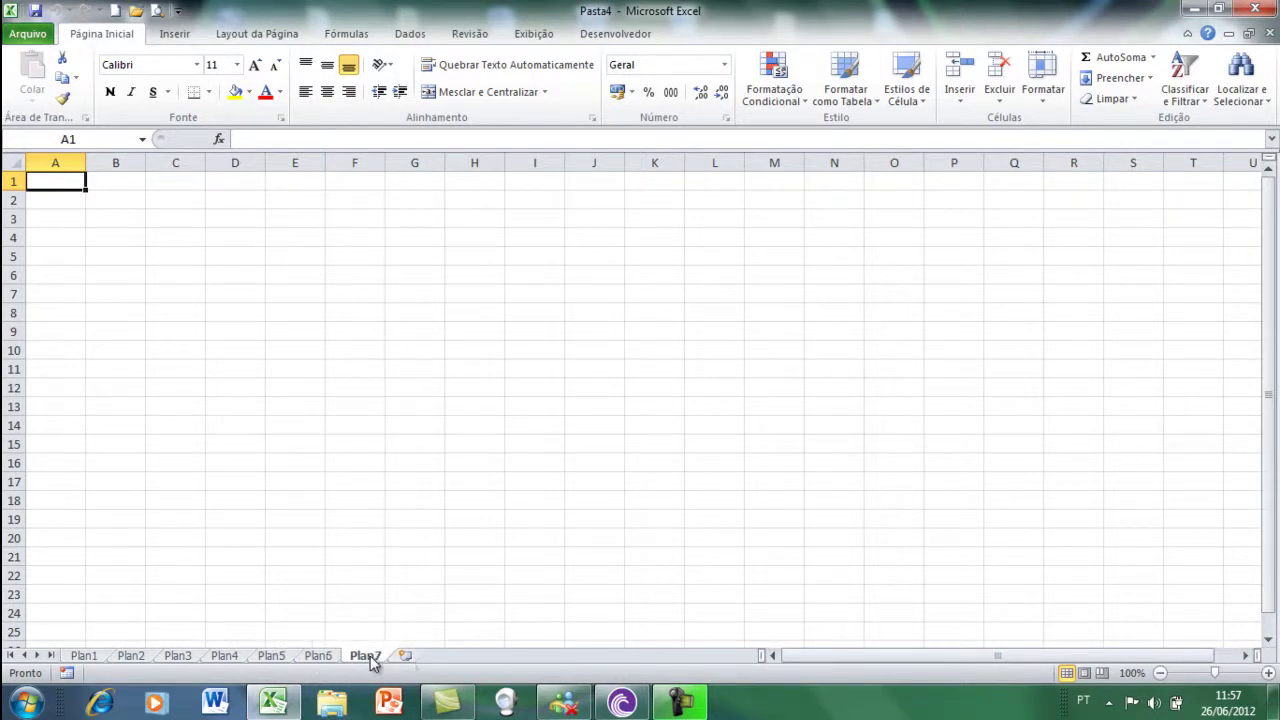
left_click(406, 658)
left_click(450, 660)
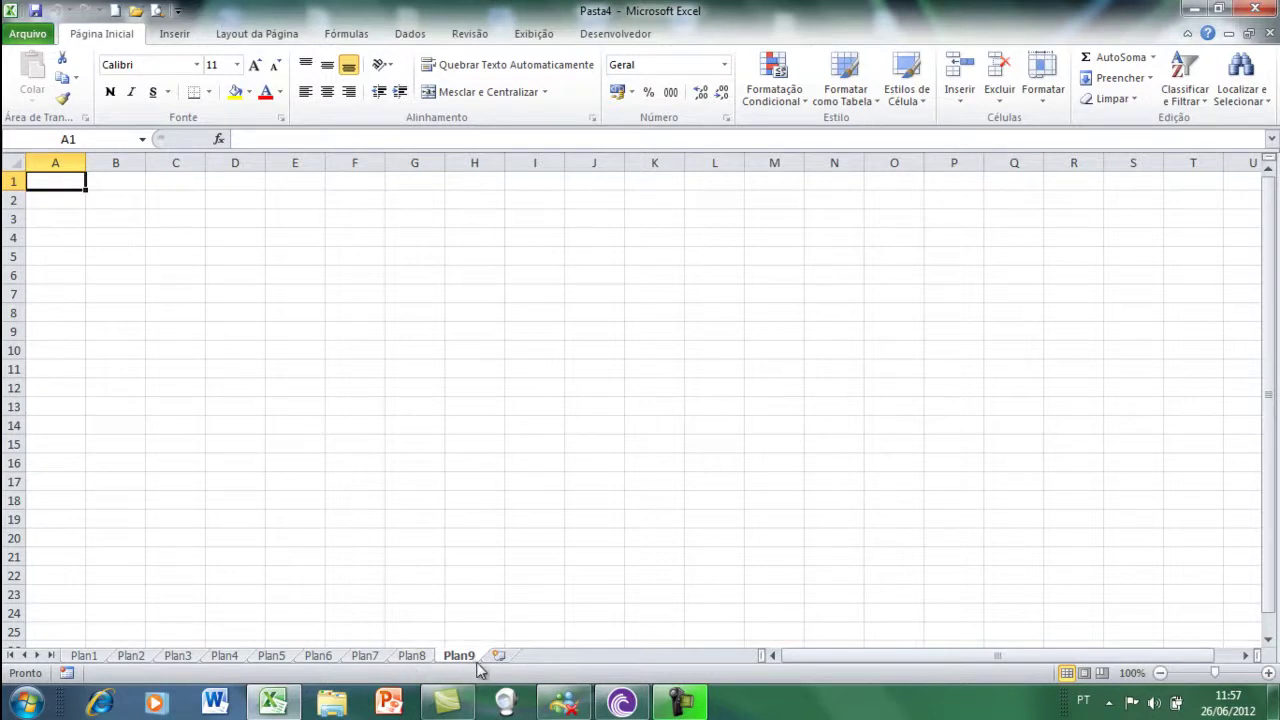
- Delete sheets Plan9 and Plan8 with Excluir, leaving Plan1 through Plan7
right_click(466, 657)
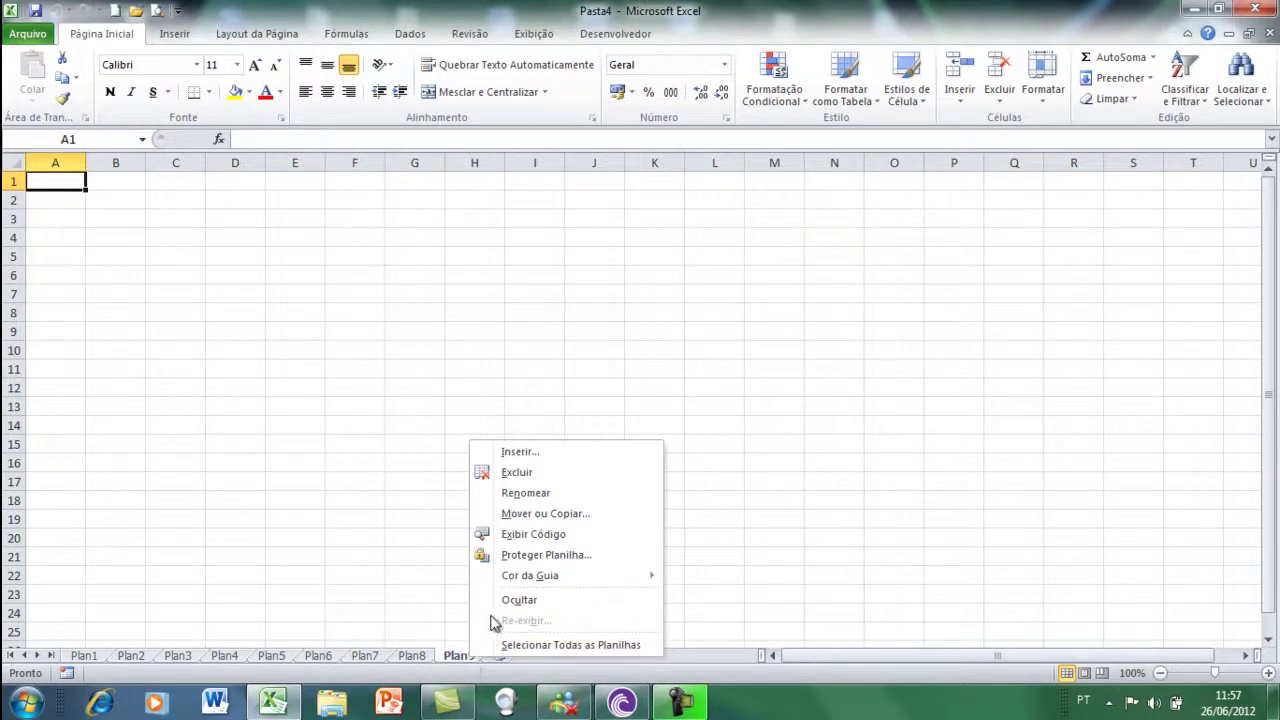
left_click(512, 474)
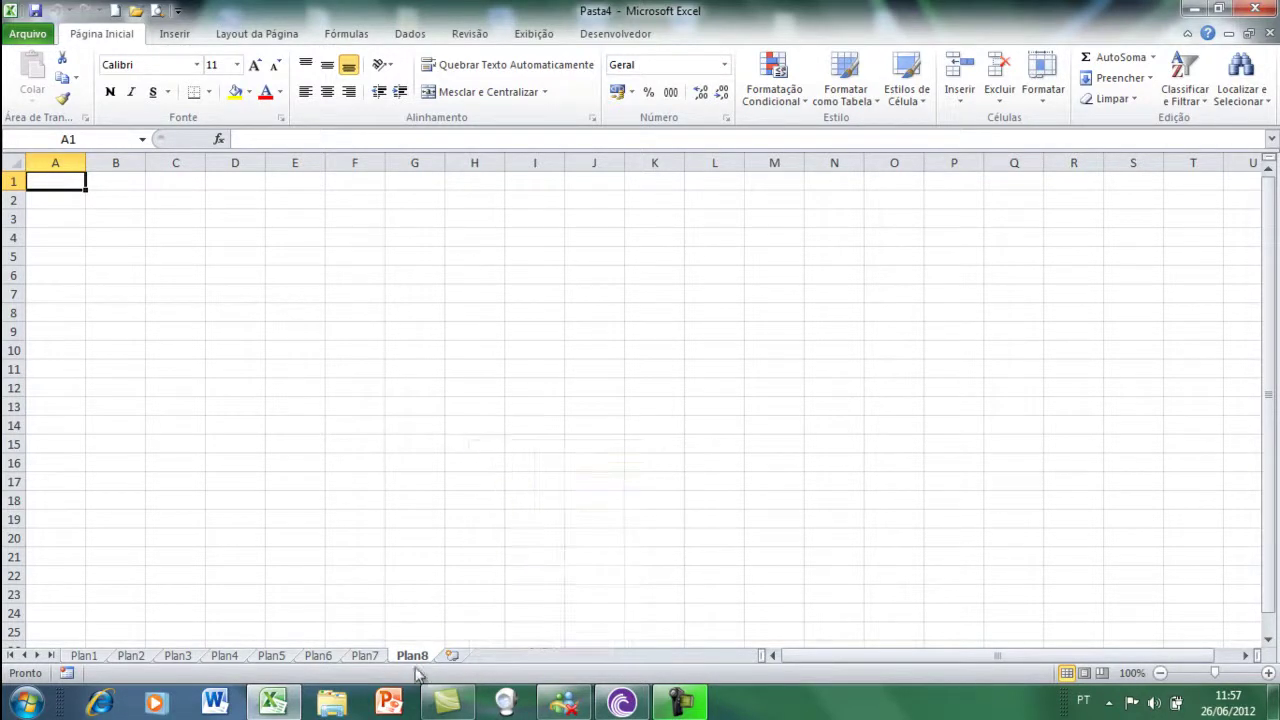
right_click(416, 658)
left_click(474, 480)
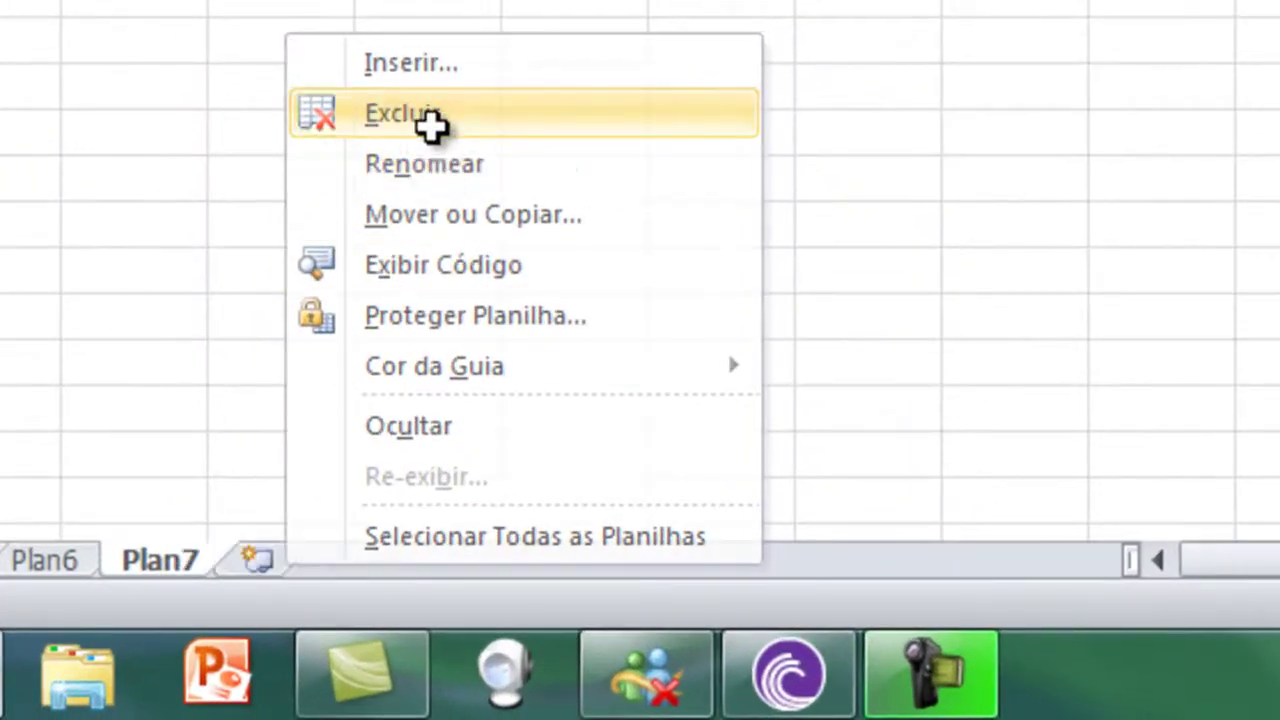
key("Escape")
right_click(140, 565)
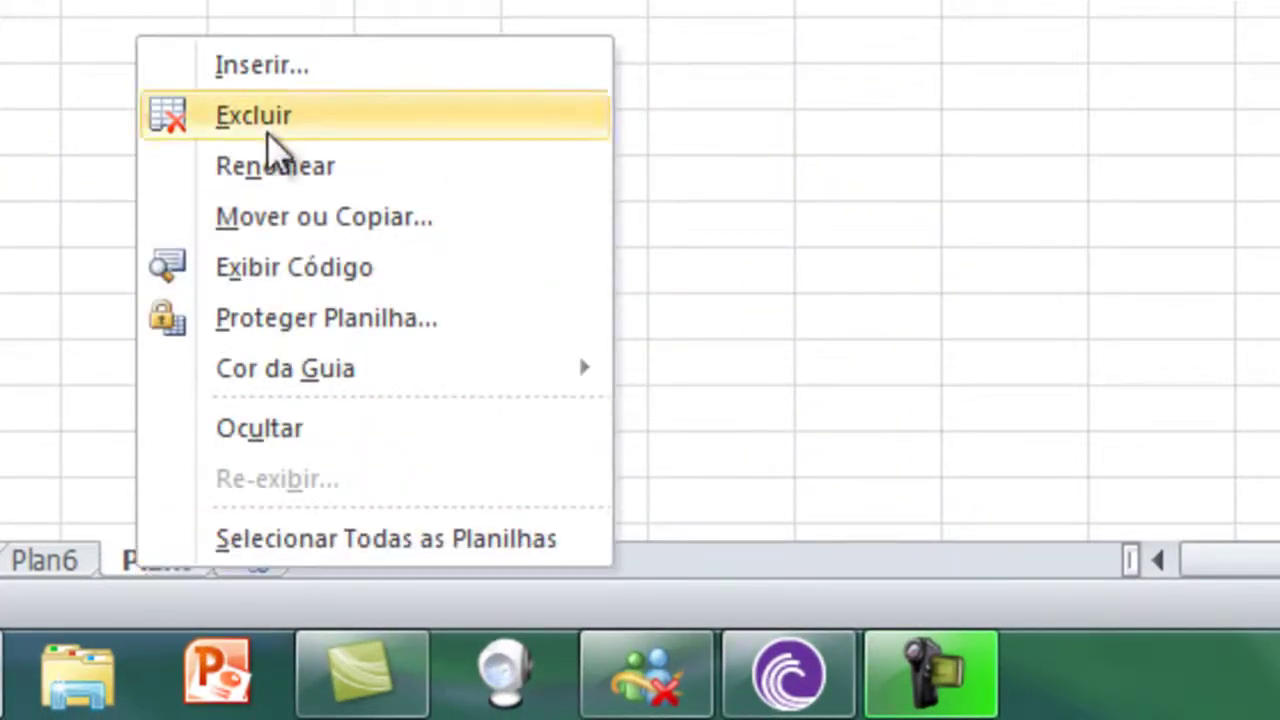
left_click(266, 129)
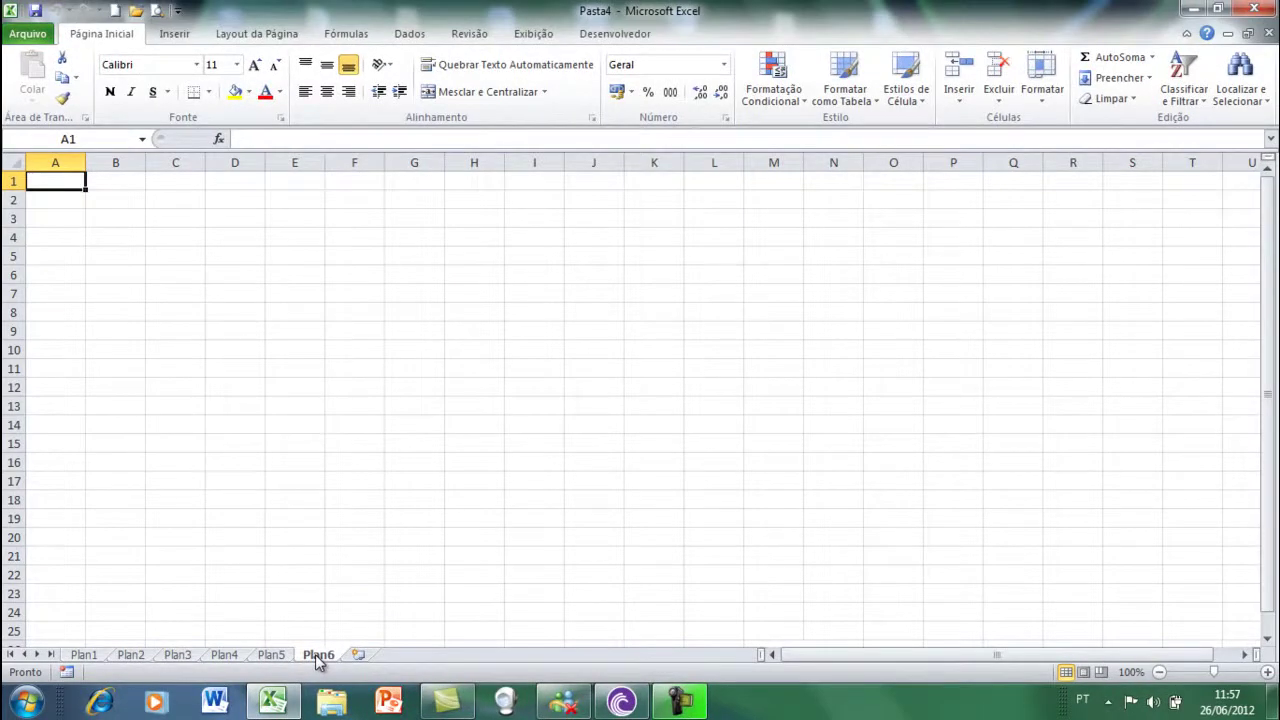
- Close Pasta4 with Não Salvar and start blank workbook Pasta5 with Ctrl+N
key("alt+F4")
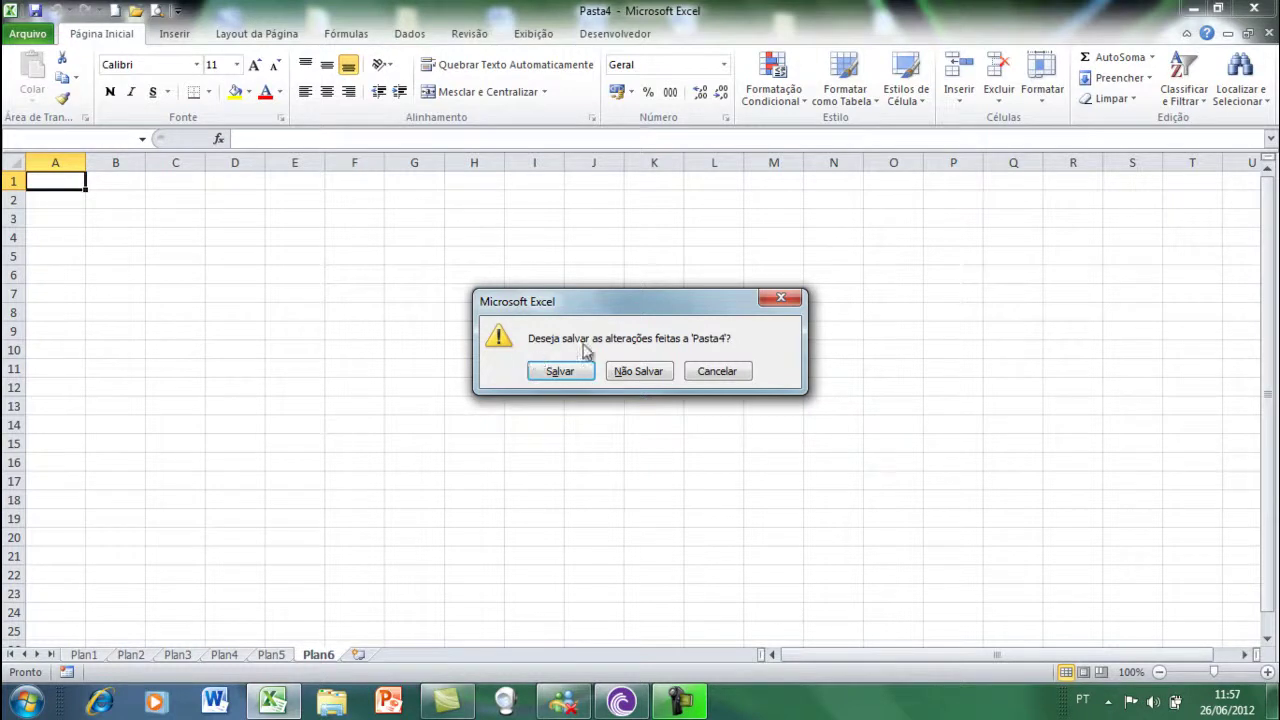
left_click(633, 377)
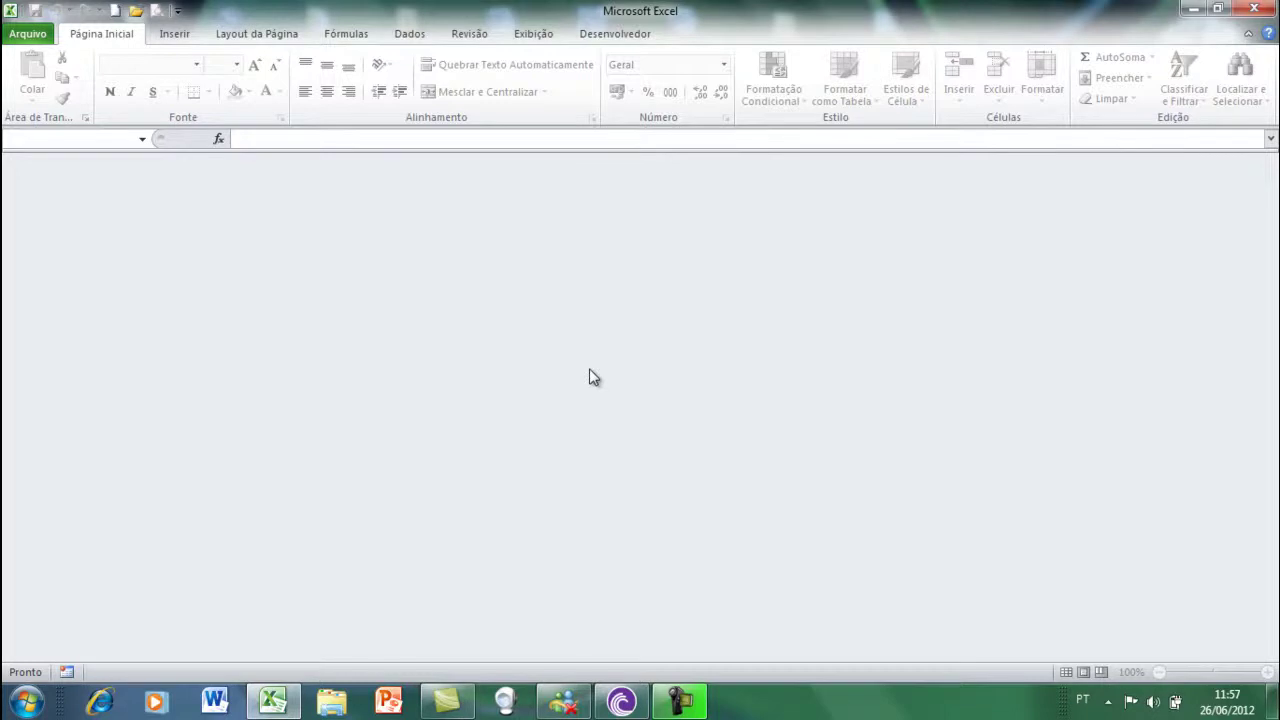
key("ctrl+n")
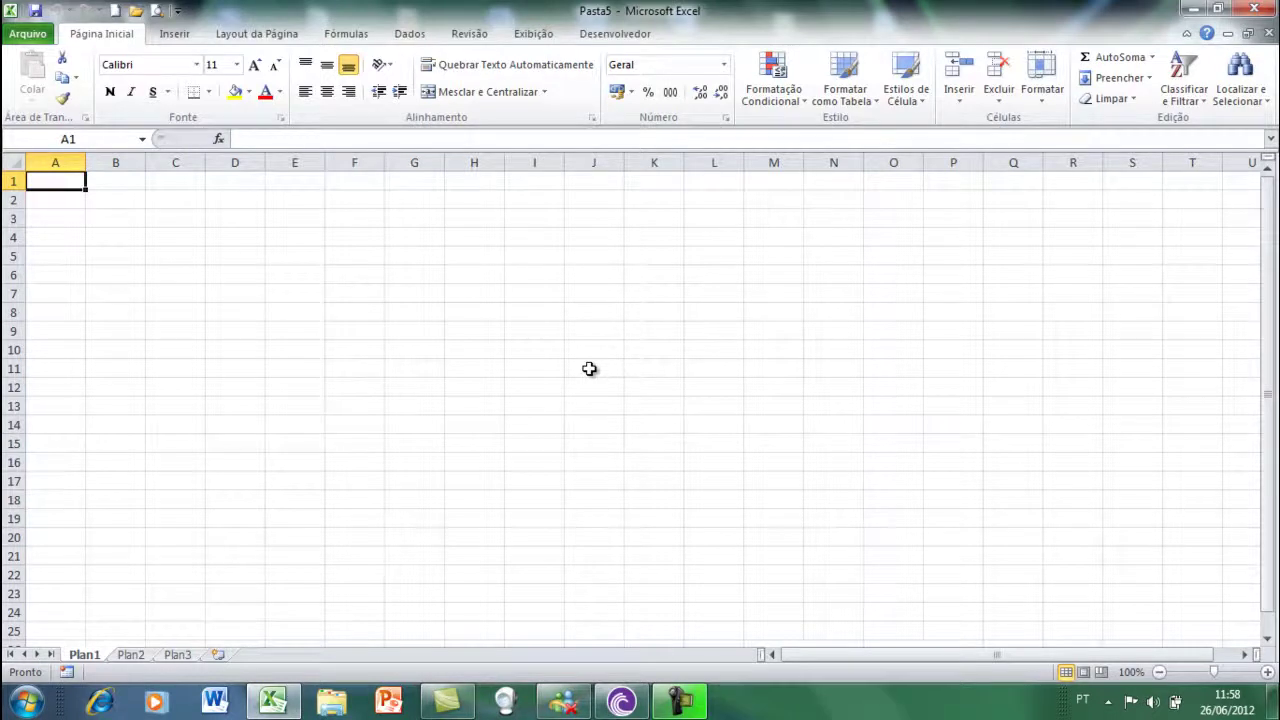
- Jump with Ctrl+Down and Ctrl+Right to row 1048576, column XFD
key("ctrl+Down")
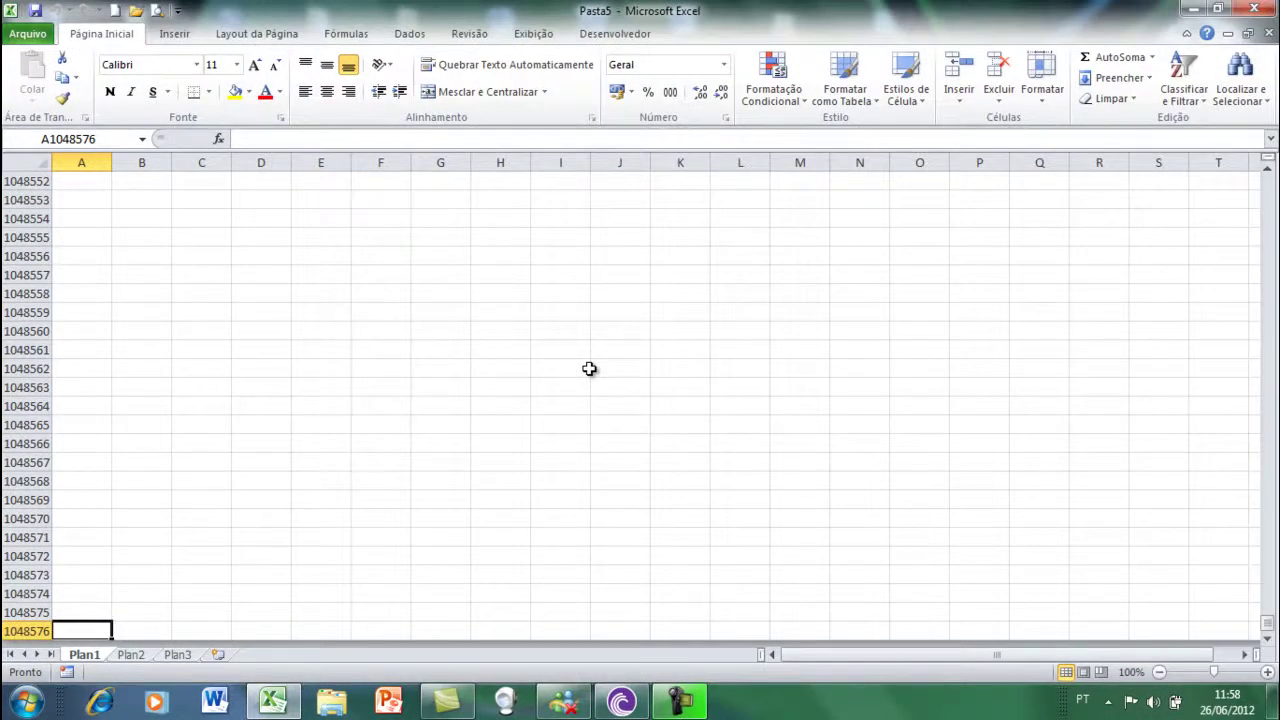
key("ctrl+Right")
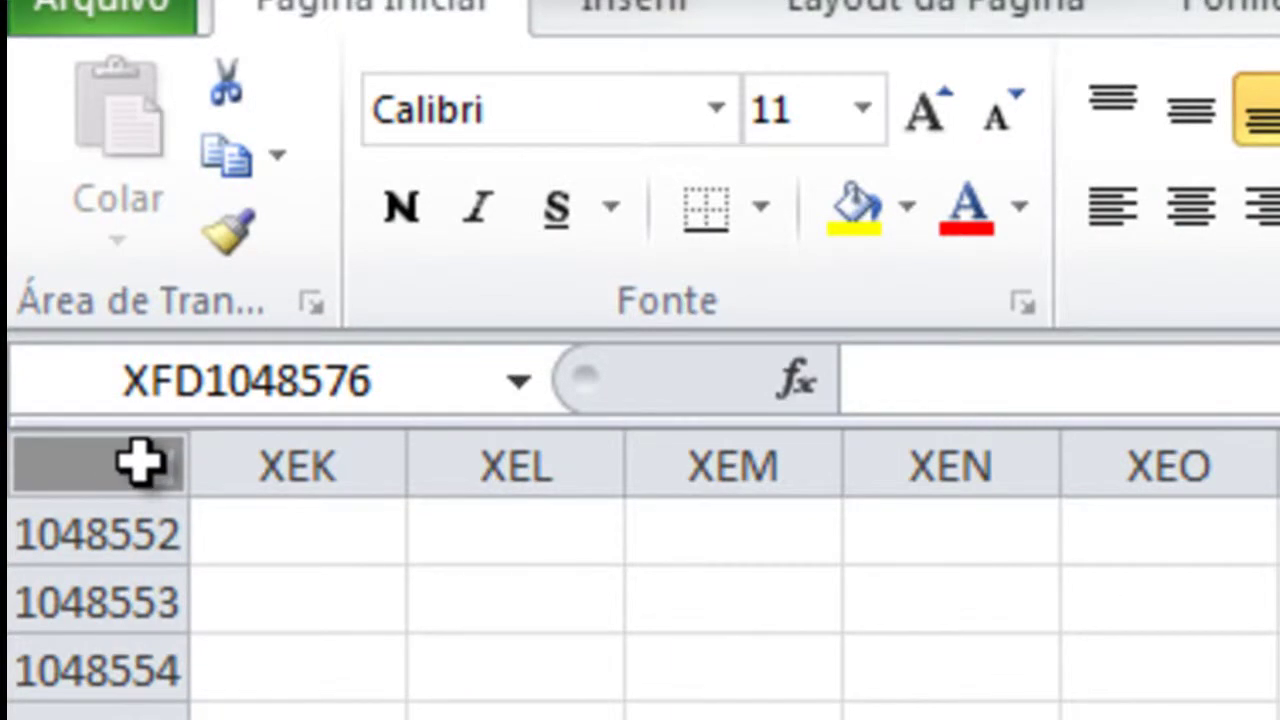
- Select the entire Plan1 worksheet, going back to cell A1 in between
left_click(140, 462)
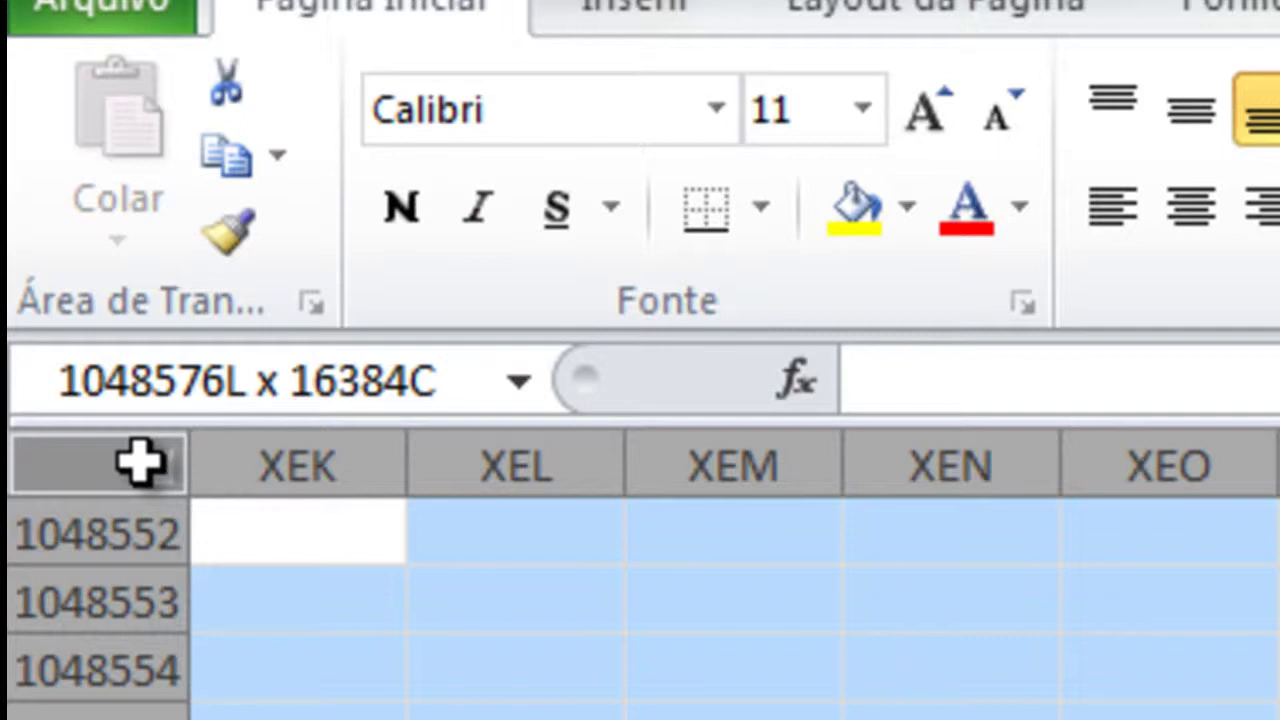
left_click_drag(140, 462, 180, 514)
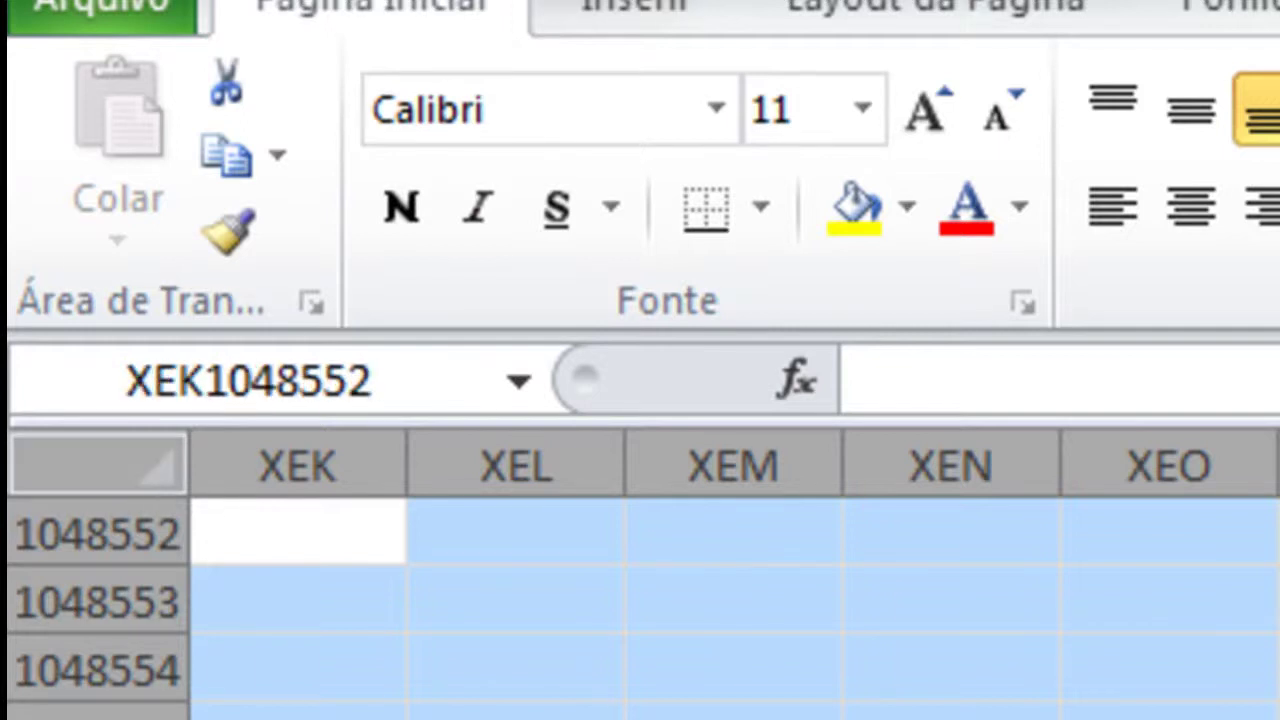
key("ctrl+Home")
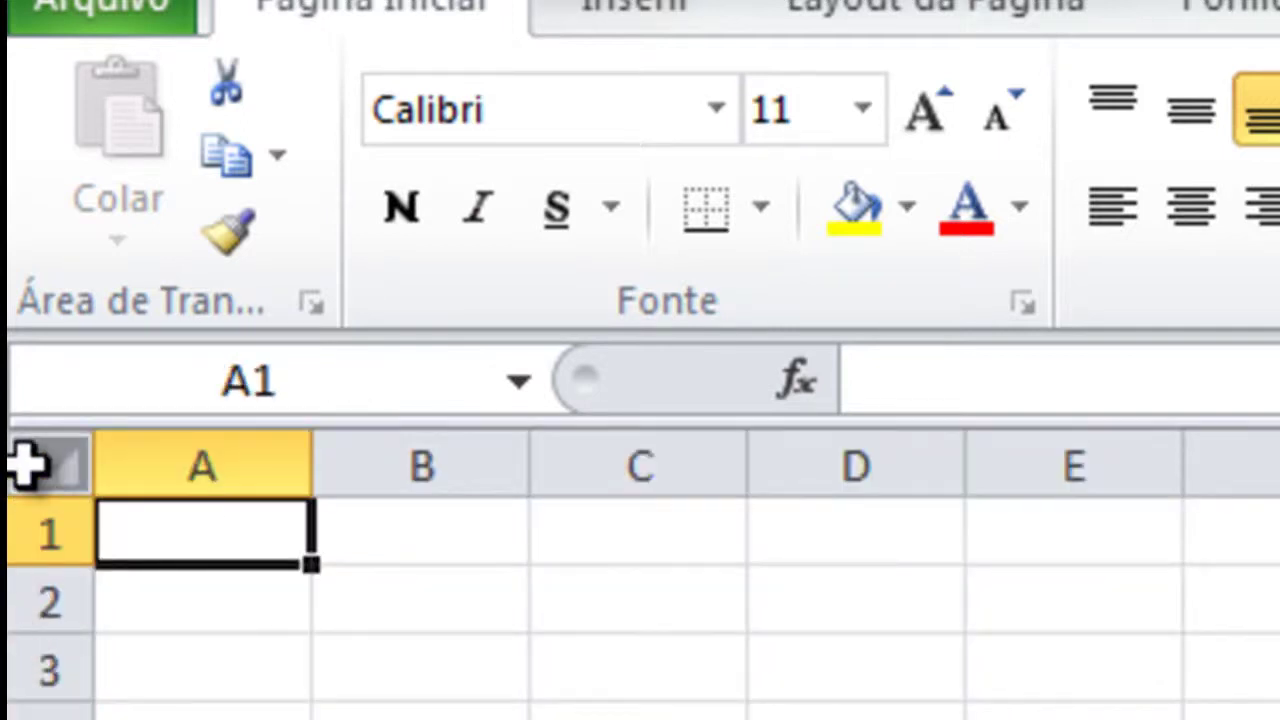
left_click(26, 462)
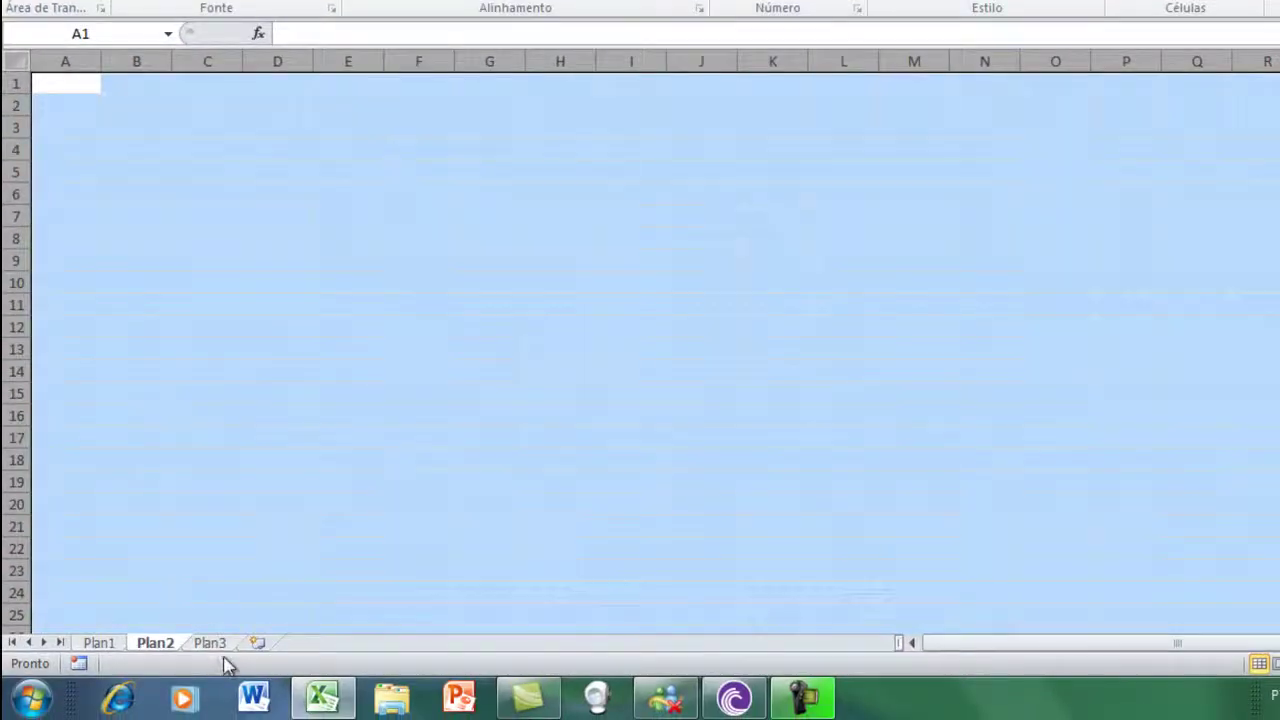
- Select all of Plan3, deselect by picking B3, then return to Plan1's cell A1
left_click(212, 644)
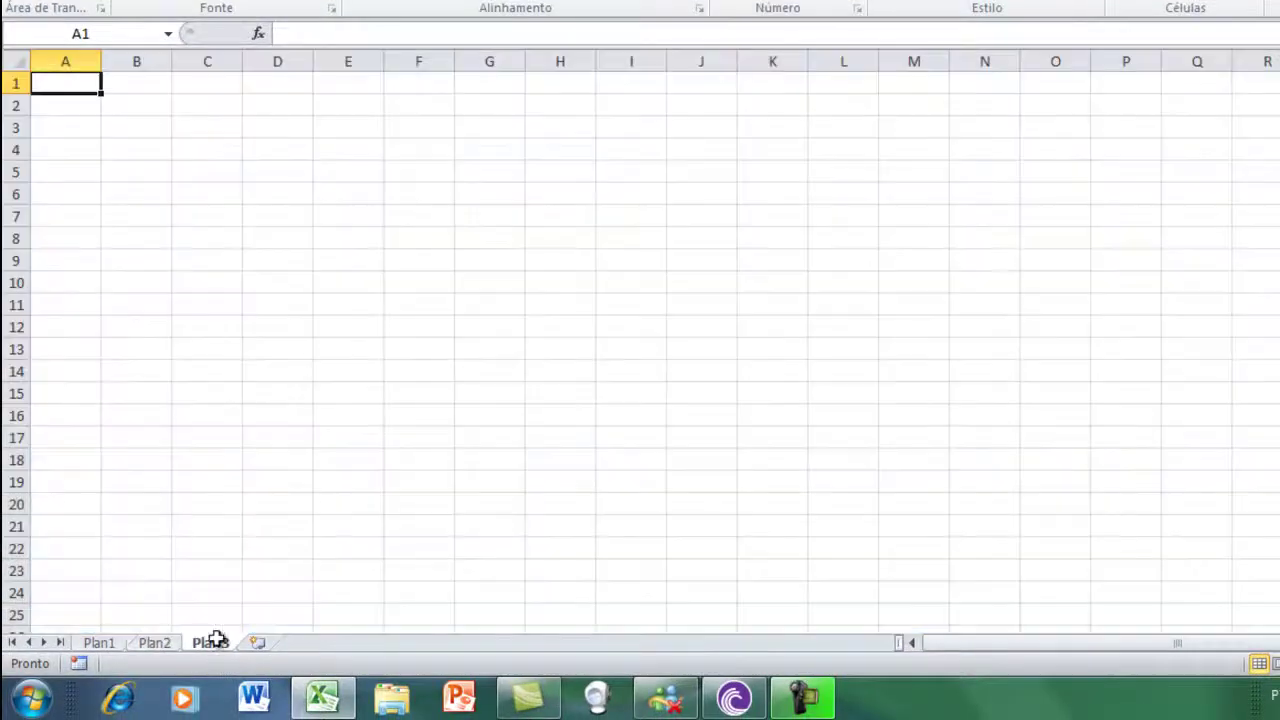
left_click(23, 60)
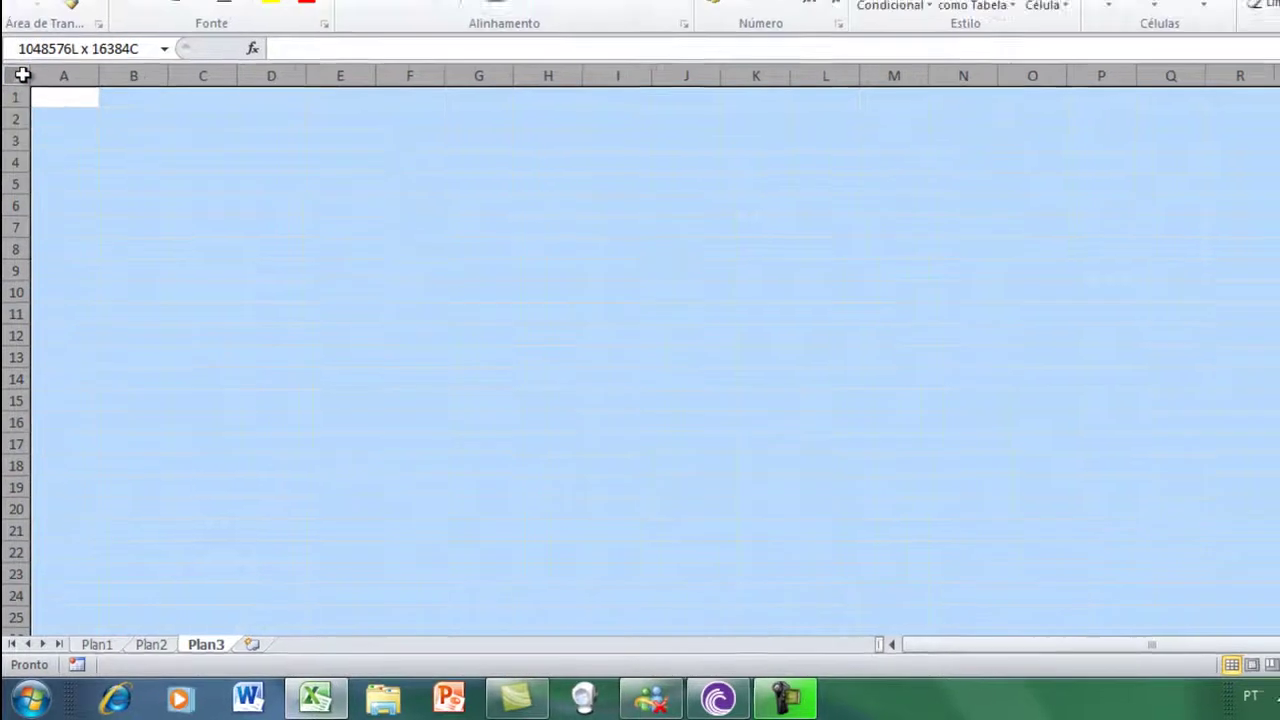
left_click(125, 133)
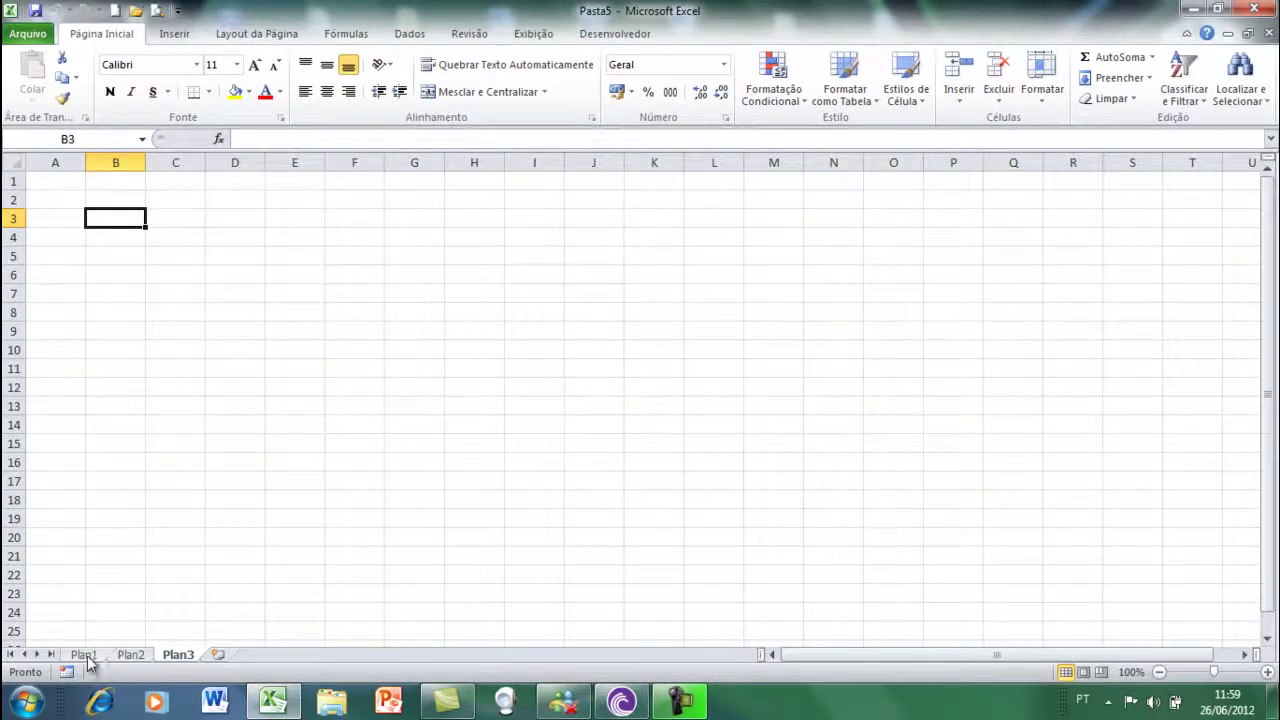
left_click(84, 655)
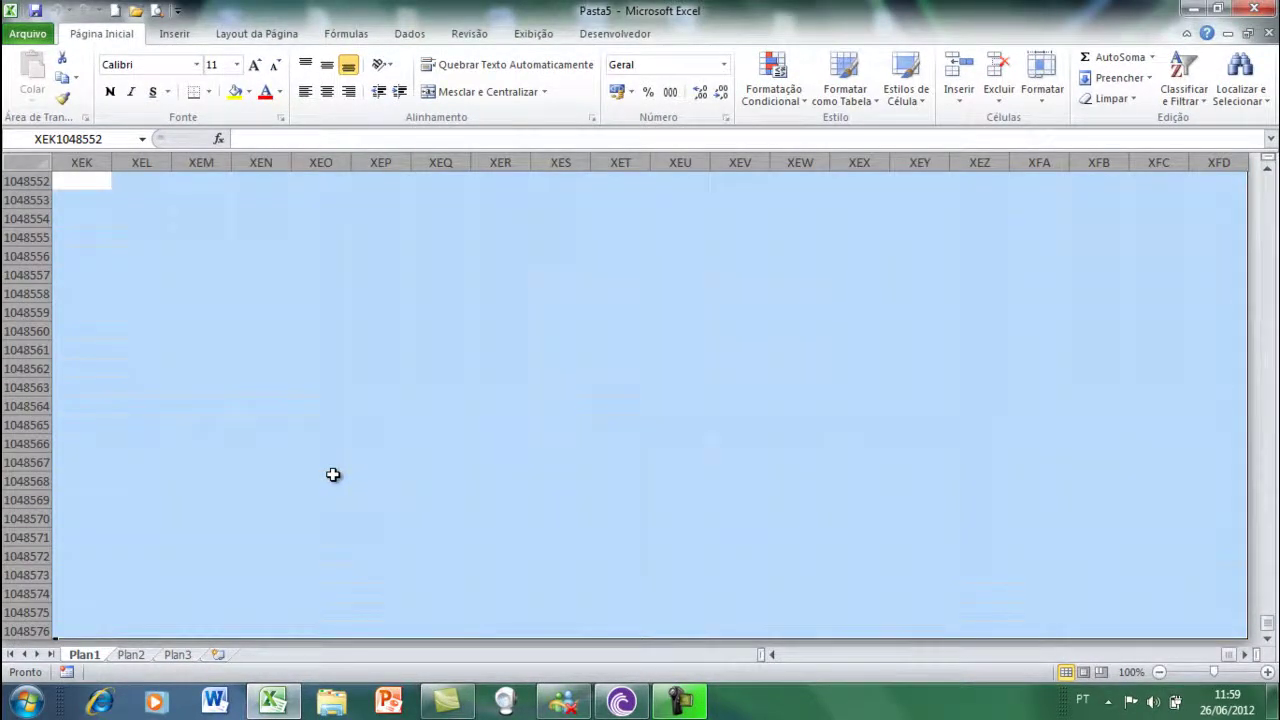
key("ctrl+Home")
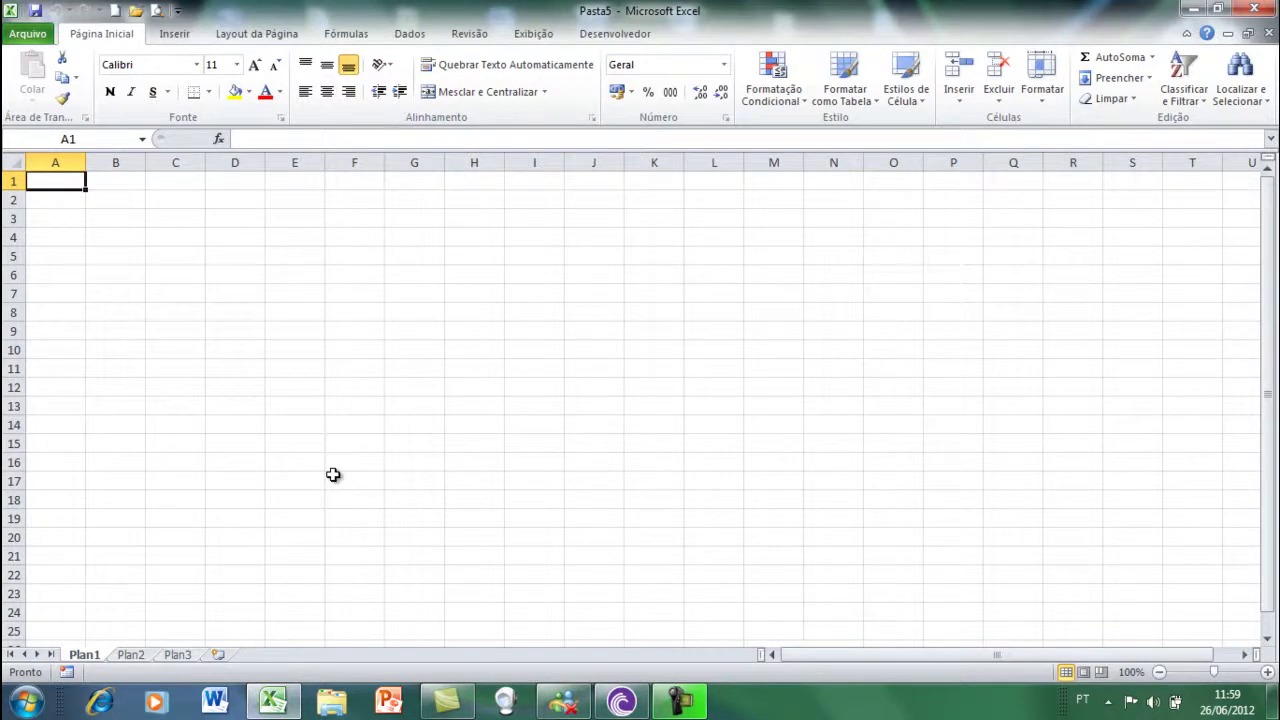
- Select range B3:D6 on Plan1 (4L x 3C), checking the address in the Name Box
left_click(681, 704)
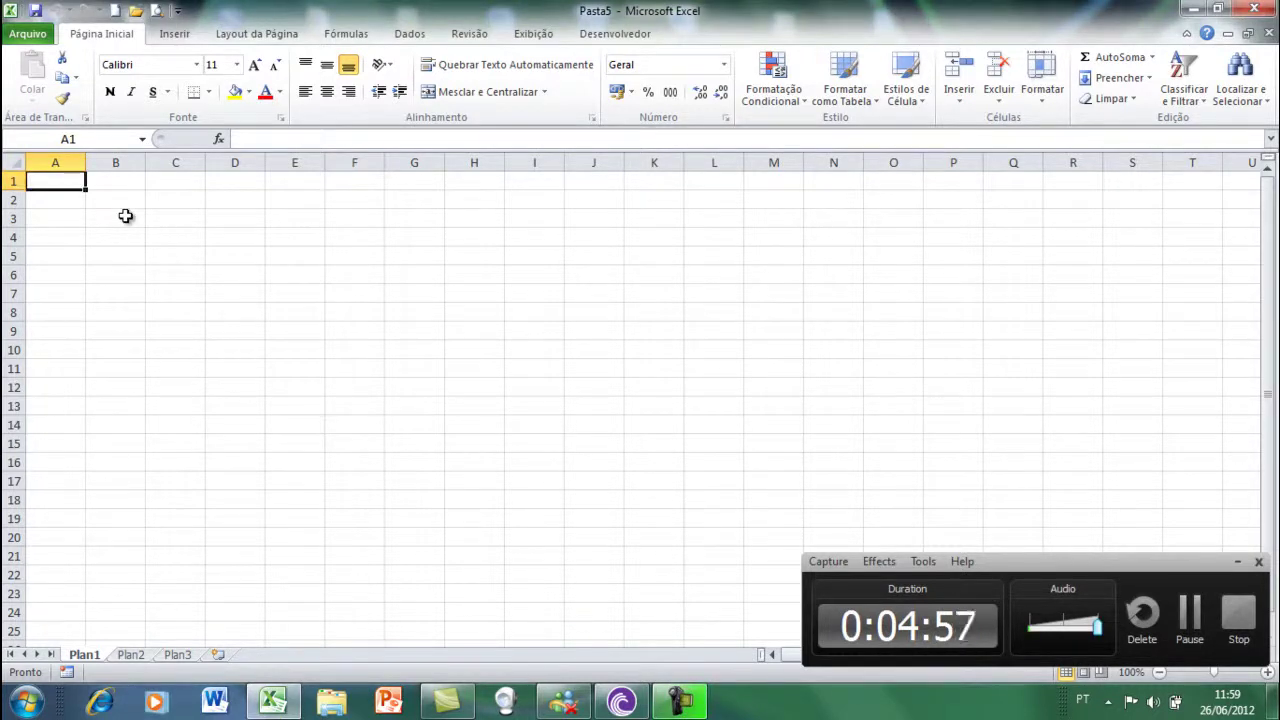
left_click(125, 216)
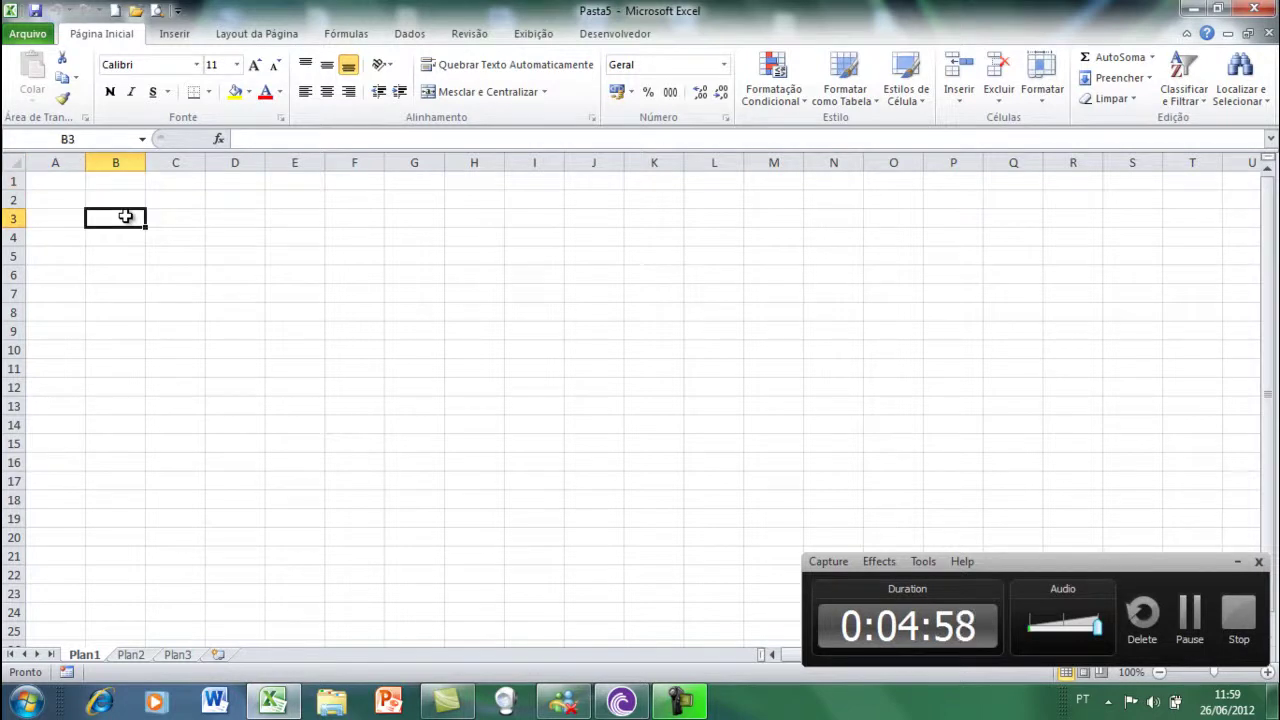
left_click_drag(125, 216, 310, 338)
left_click(128, 219)
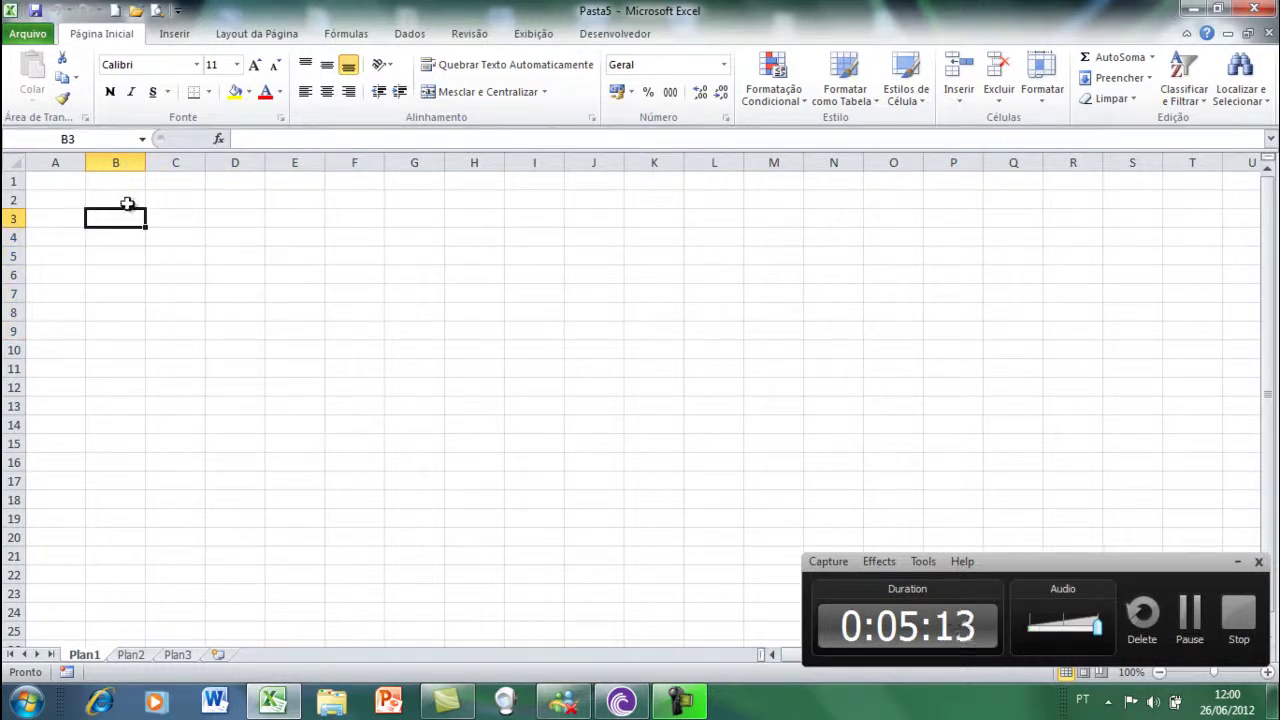
left_click(100, 141)
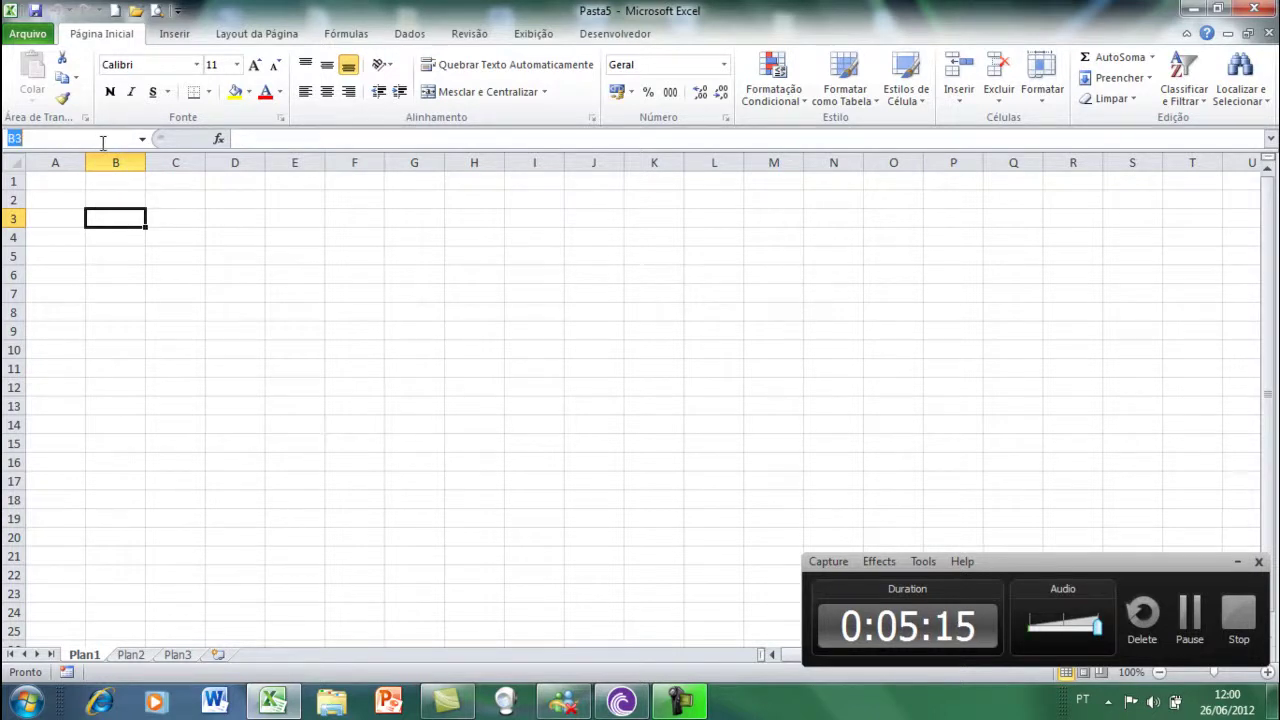
left_click(125, 218)
left_click_drag(125, 218, 240, 272)
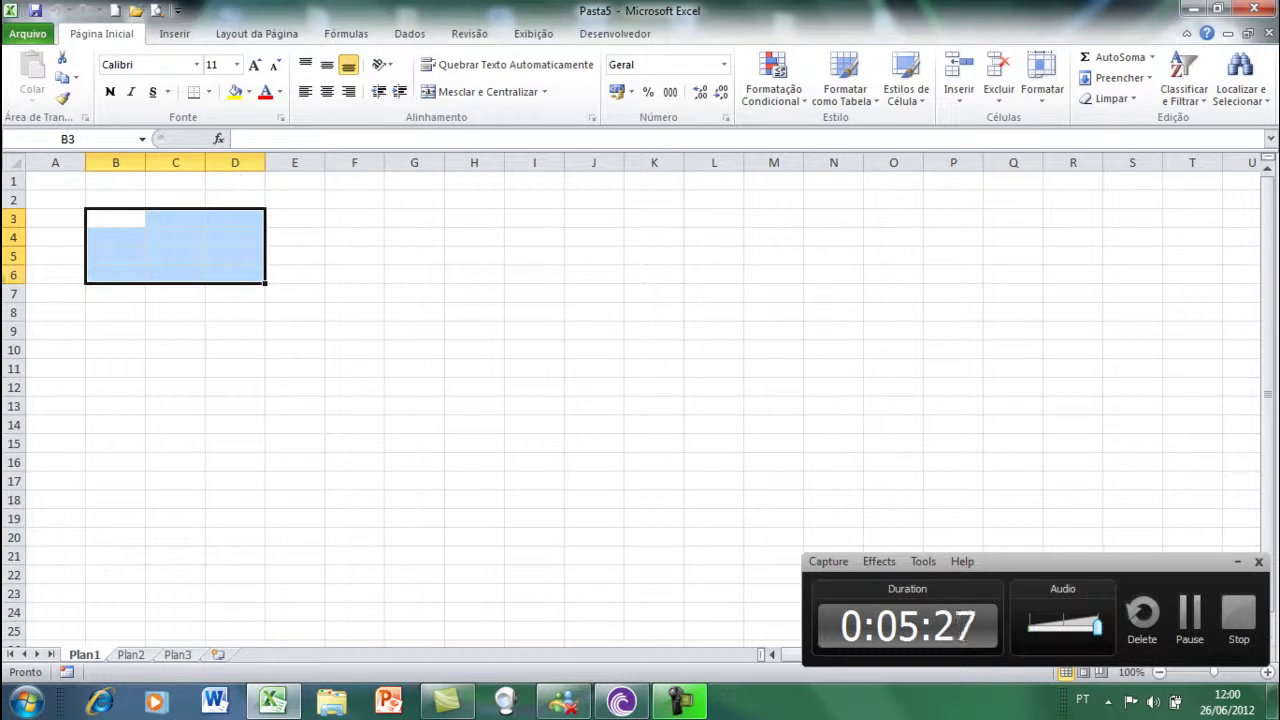
left_click(237, 269)
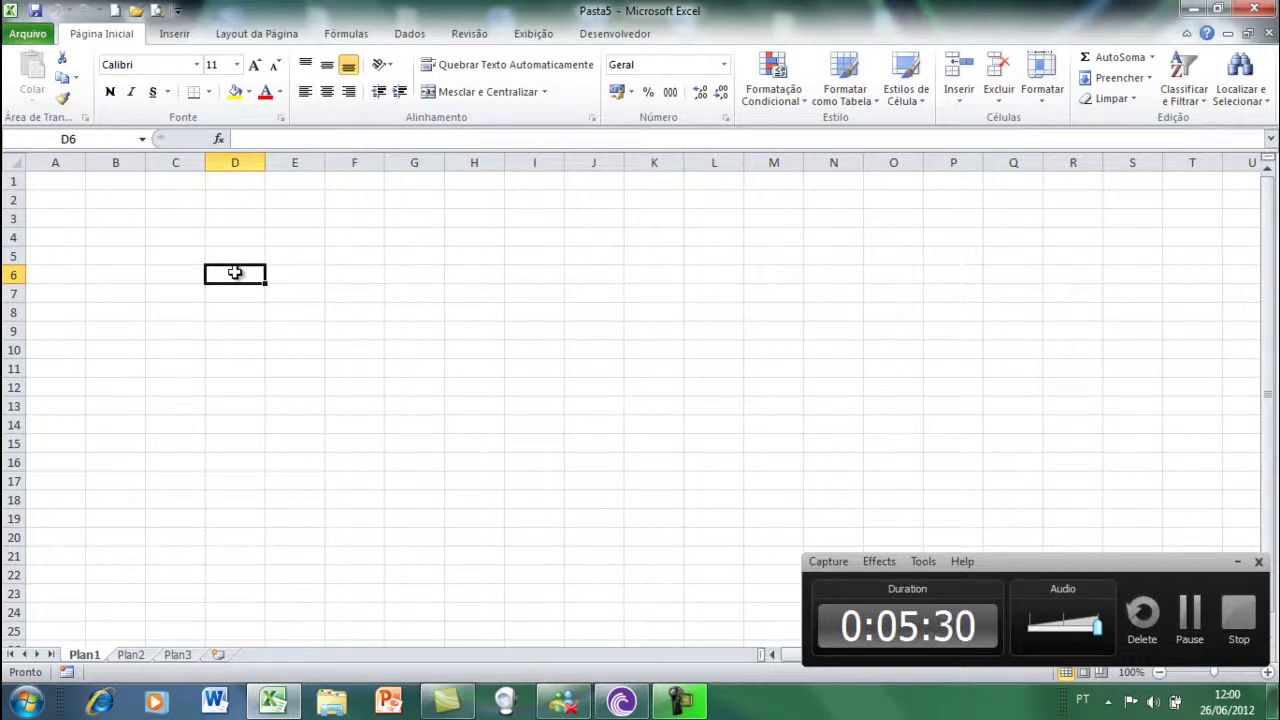
left_click(337, 237)
left_click(400, 277)
left_click(400, 343)
left_click(318, 349)
left_click(276, 256)
left_click(195, 253)
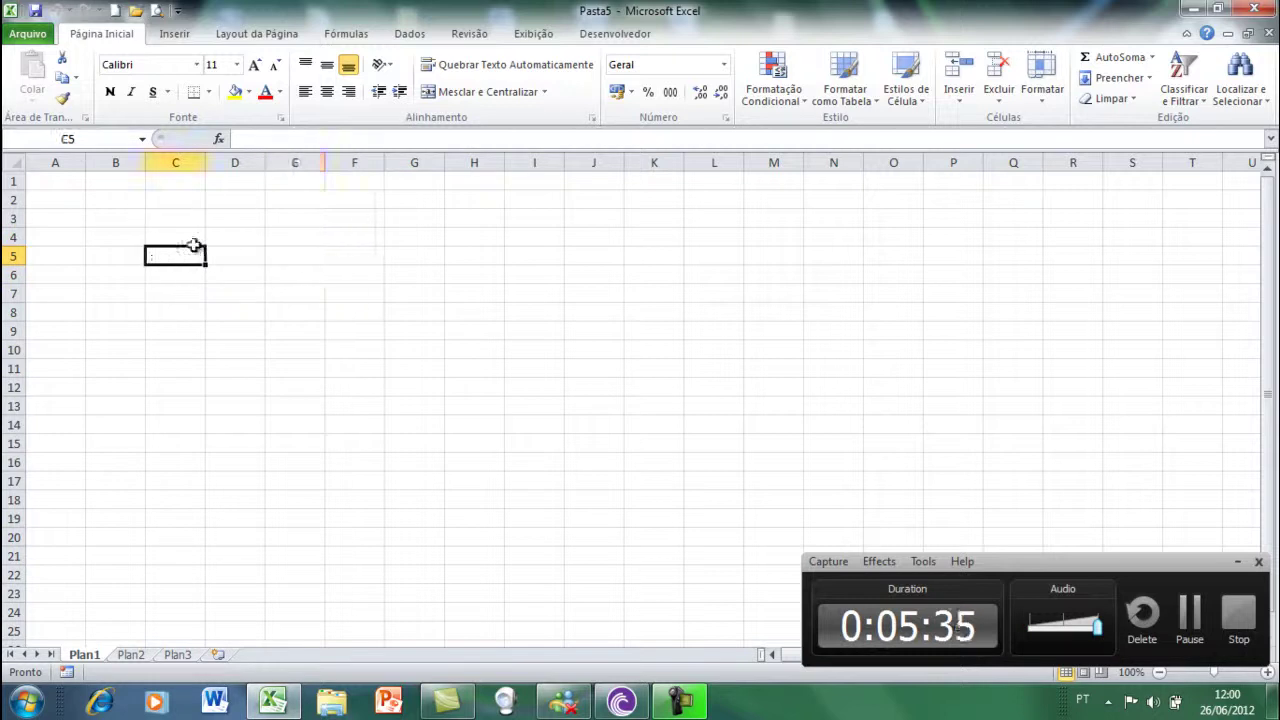
left_click(237, 254)
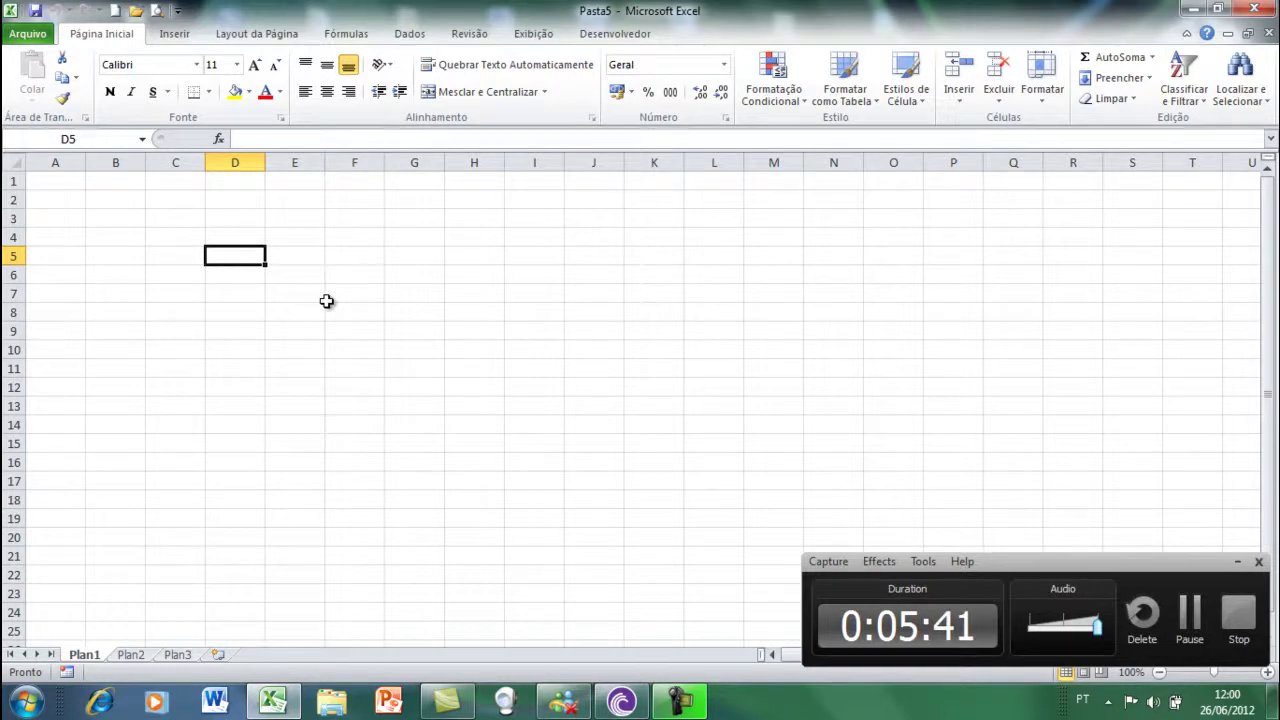
left_click(302, 272)
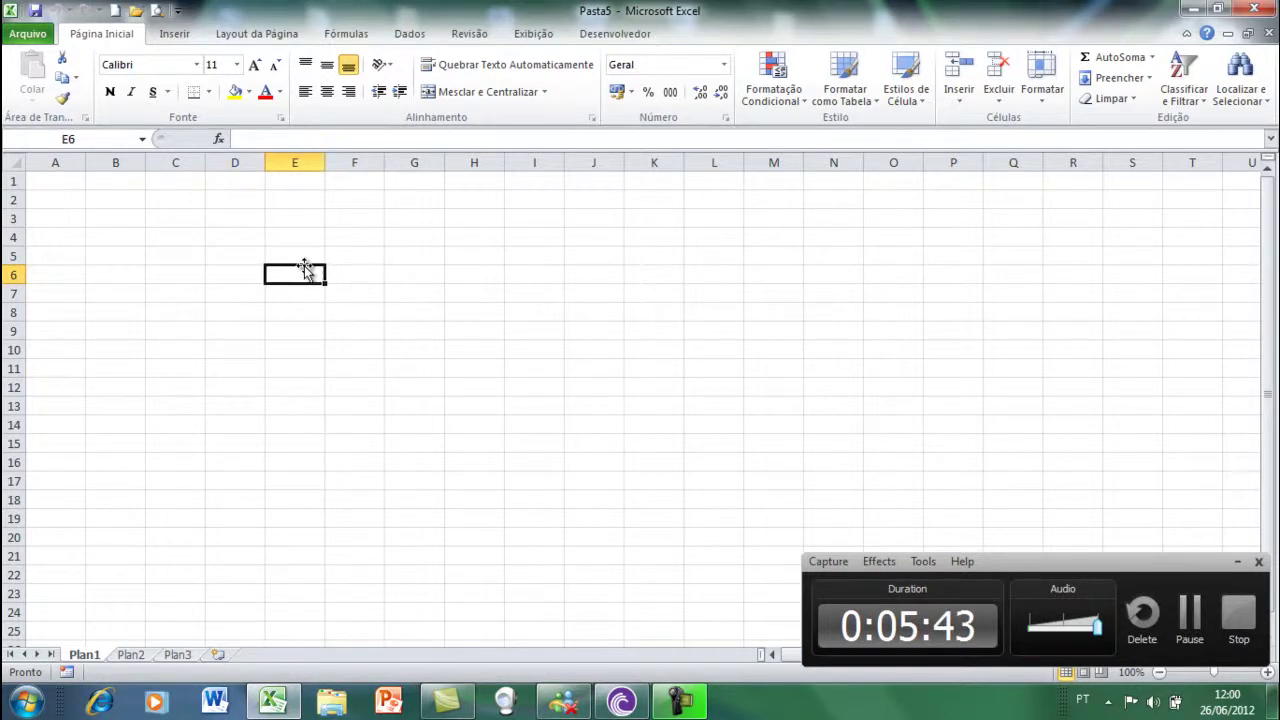
left_click(315, 258)
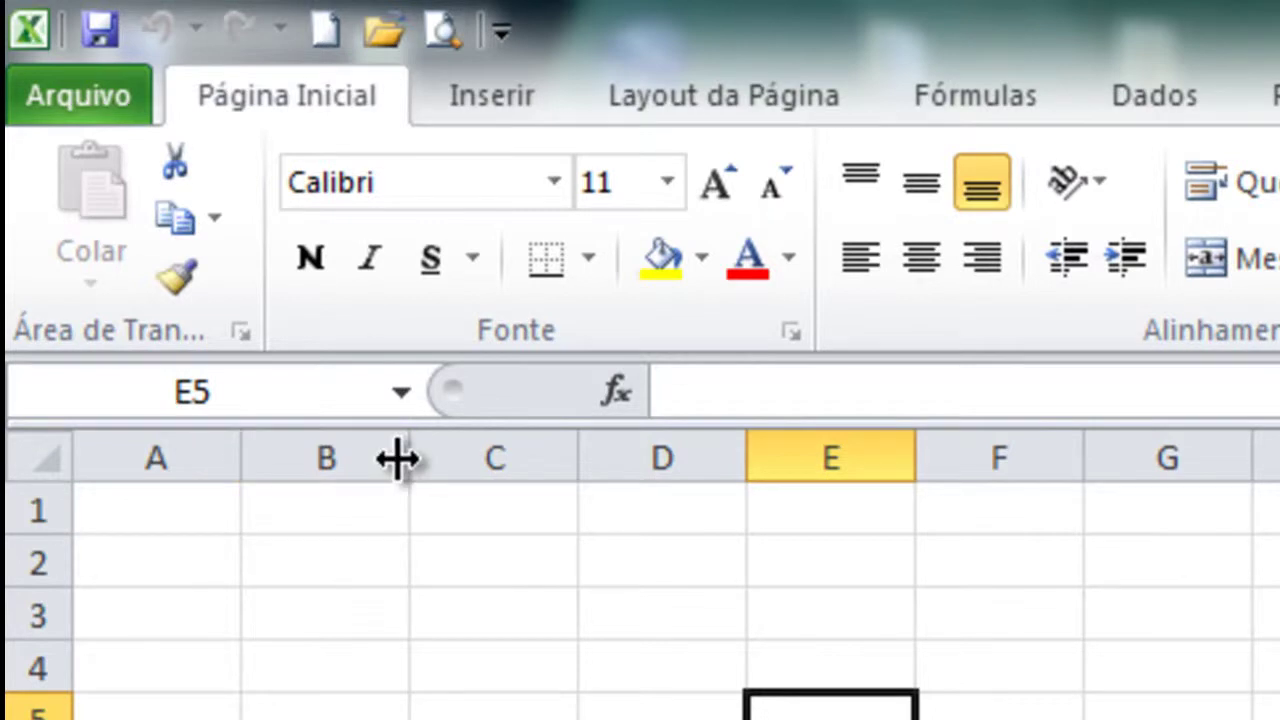
- Widen columns B and A and raise row 3 to 24,75 (33 pixels) tall
left_click_drag(397, 459, 386, 517)
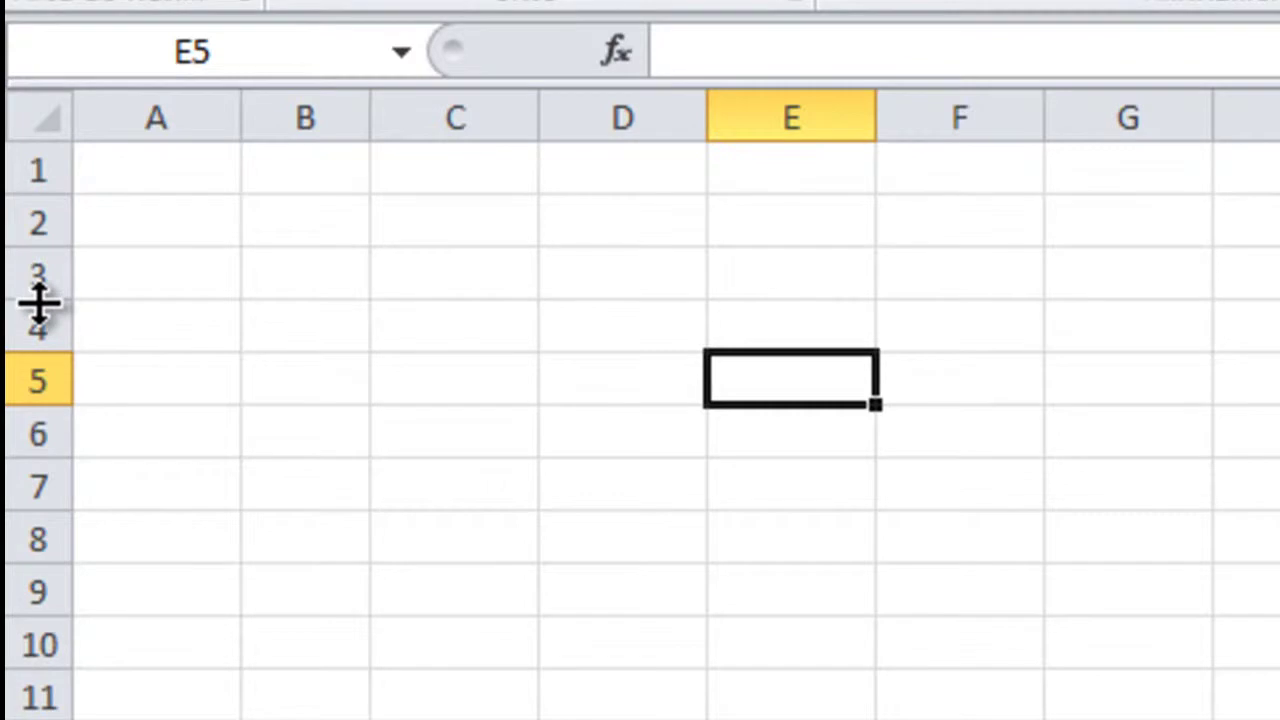
mouse_move(38, 302)
left_mouse_down()
mouse_move(22, 385)
mouse_move(20, 300)
mouse_move(43, 306)
mouse_move(57, 365)
mouse_move(49, 313)
left_mouse_up()
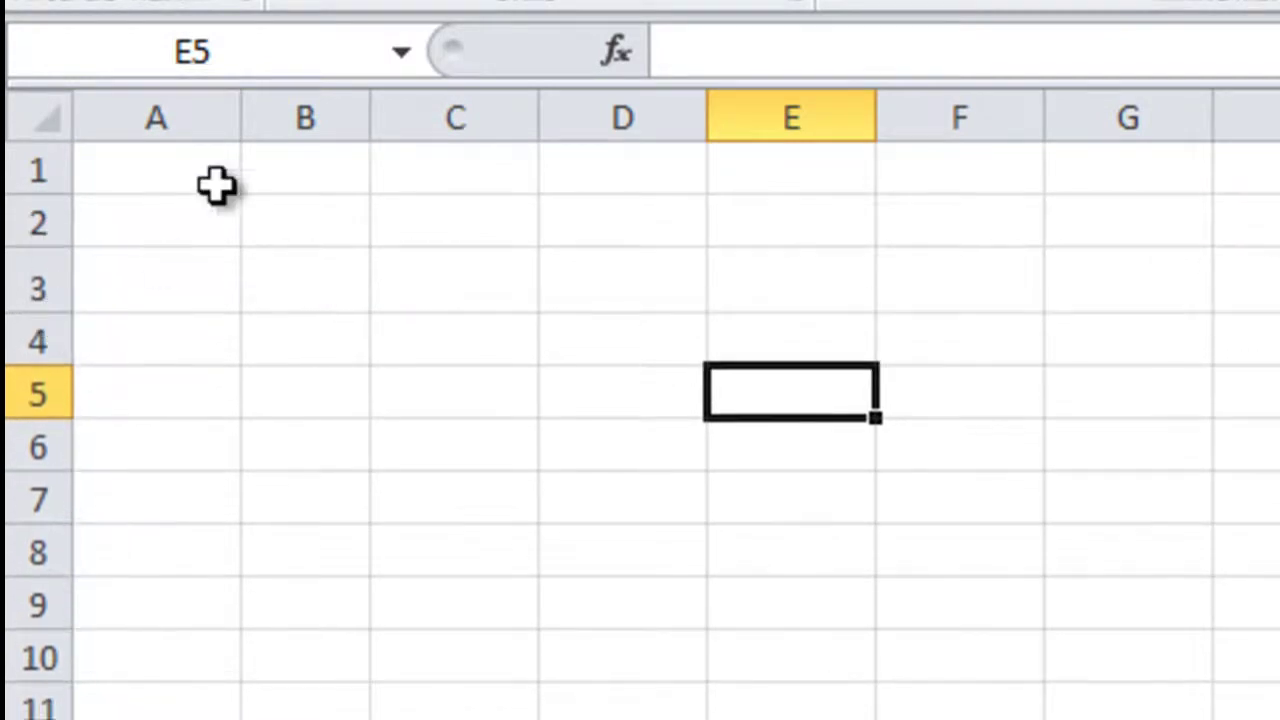
left_click_drag(256, 128, 333, 180)
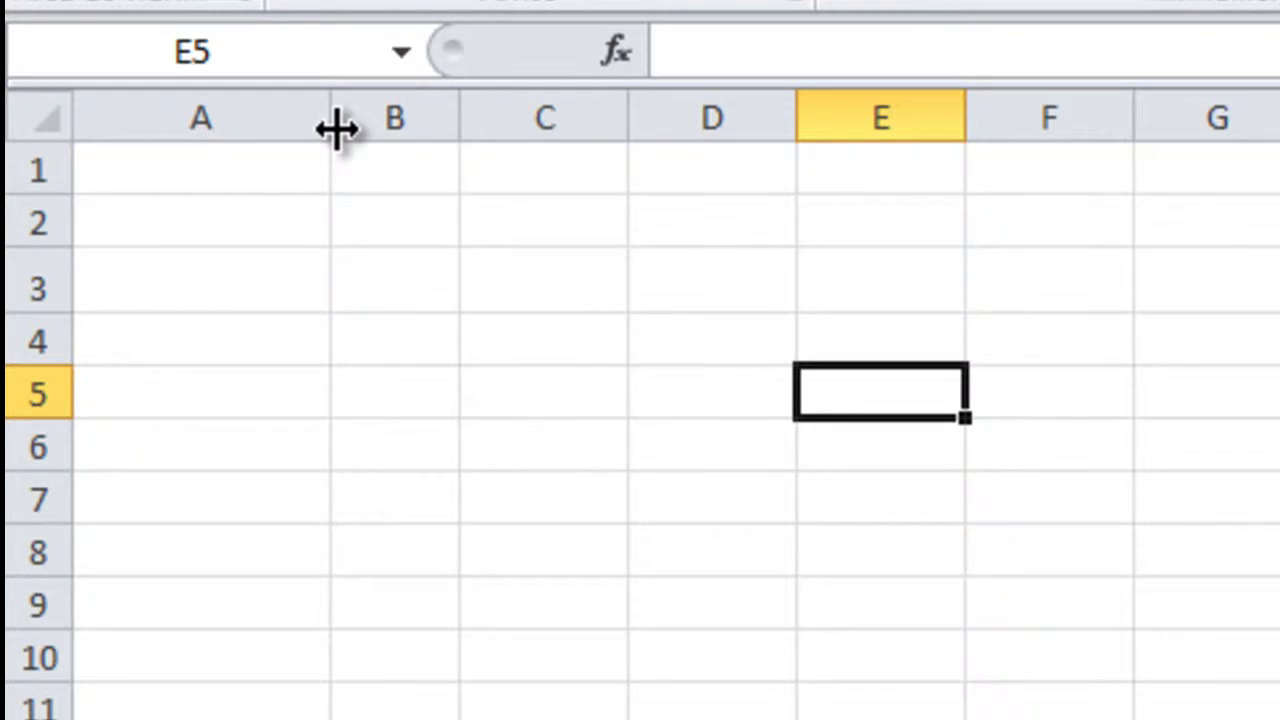
left_click_drag(337, 128, 325, 166)
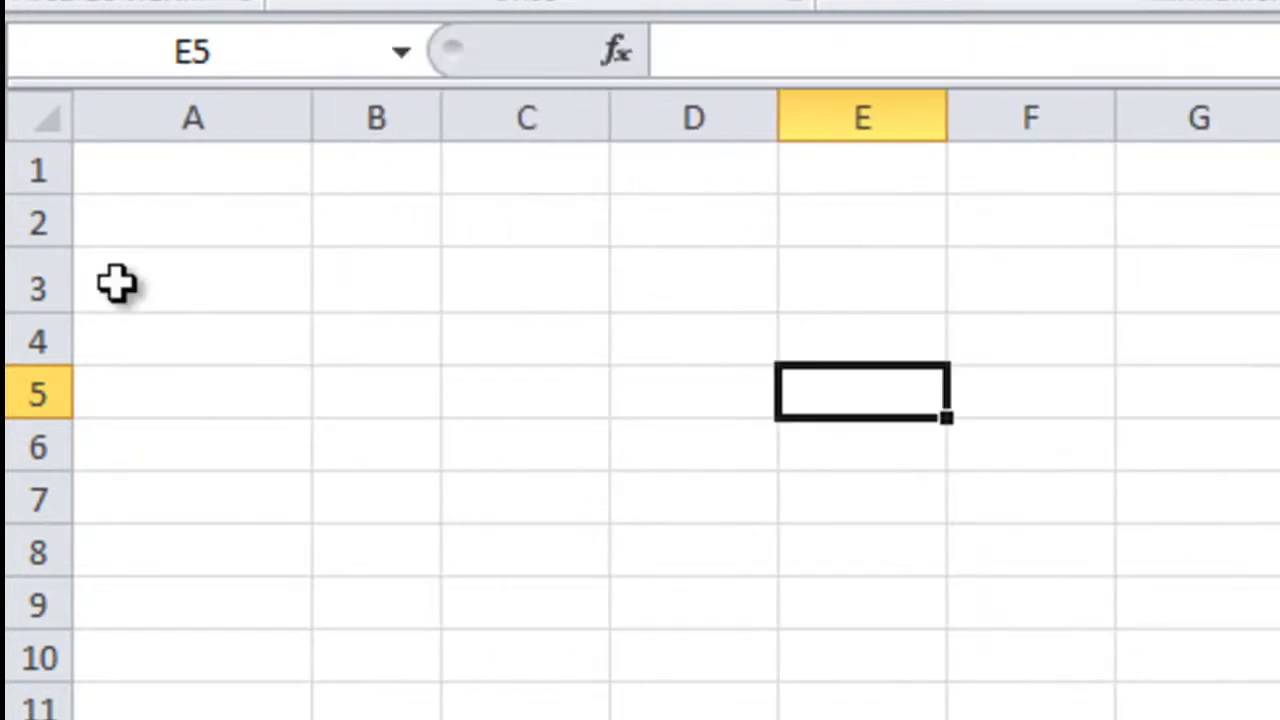
left_click_drag(34, 313, 63, 343)
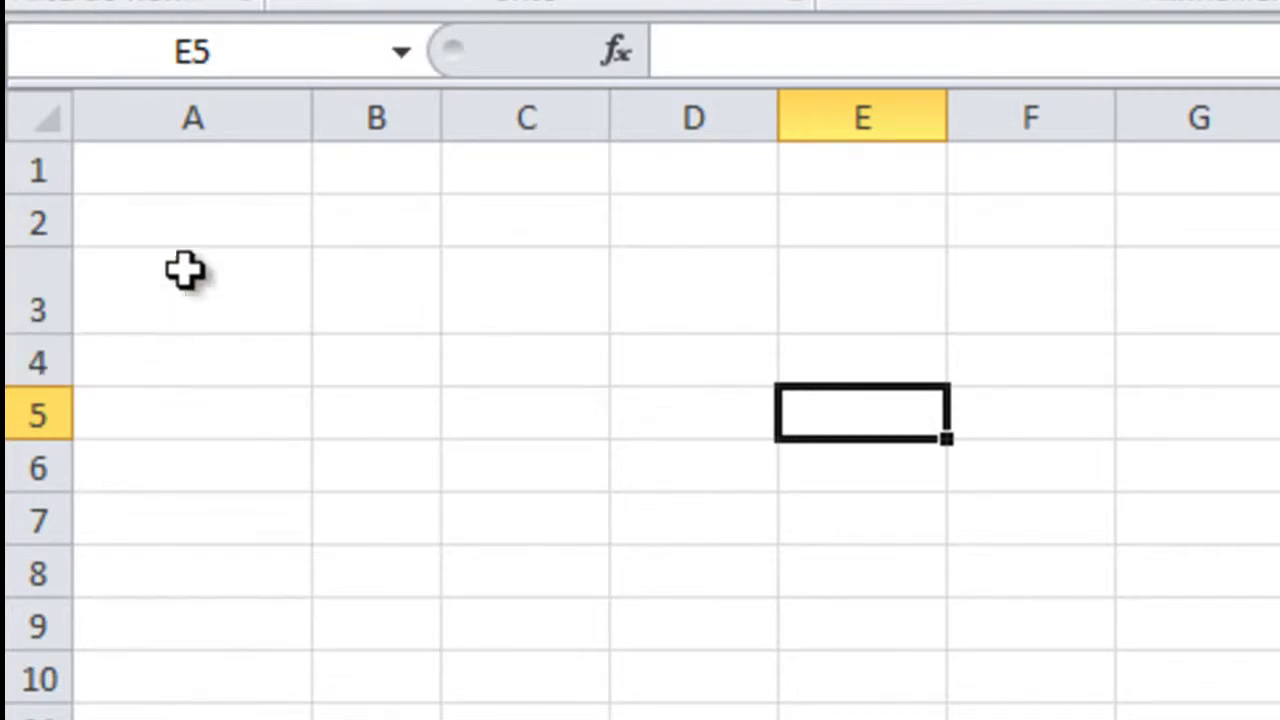
- Enter a person's full name in cell A7, correcting the mistyped letters with Backspace
left_click(201, 500)
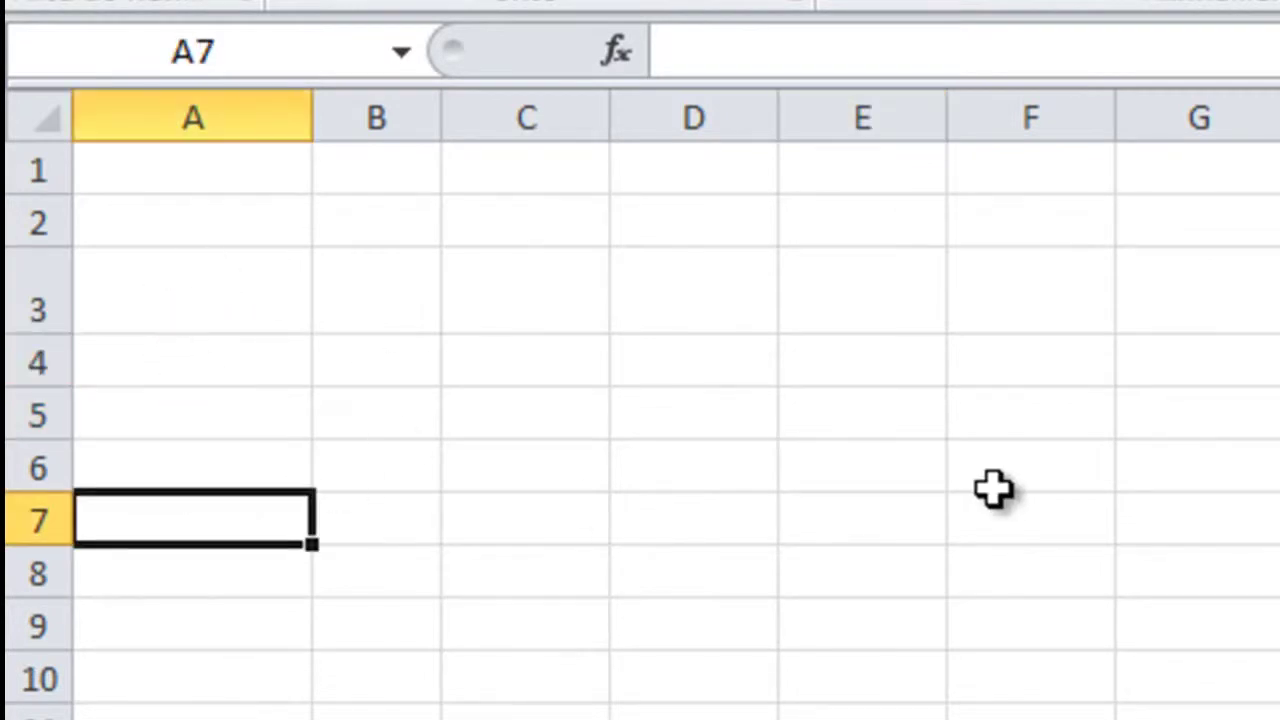
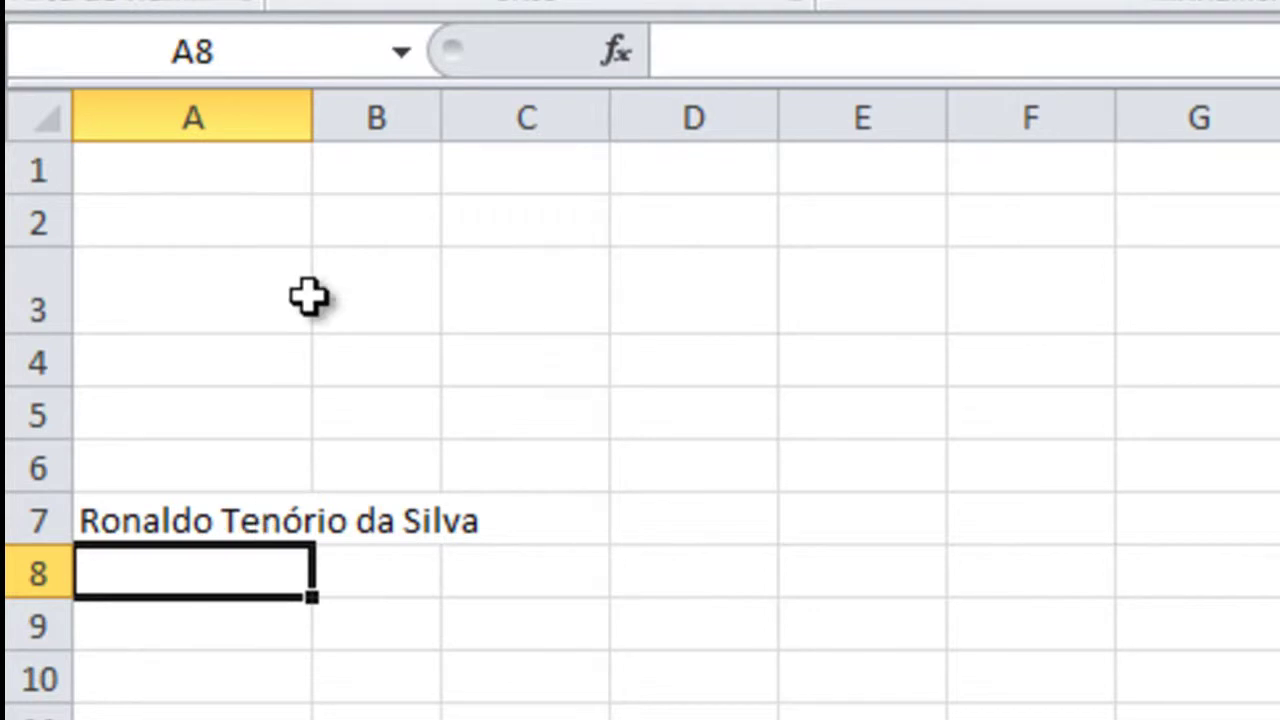
- Widen column A so the full name in A7 fits, then reselect A7
left_click_drag(319, 132, 515, 137)
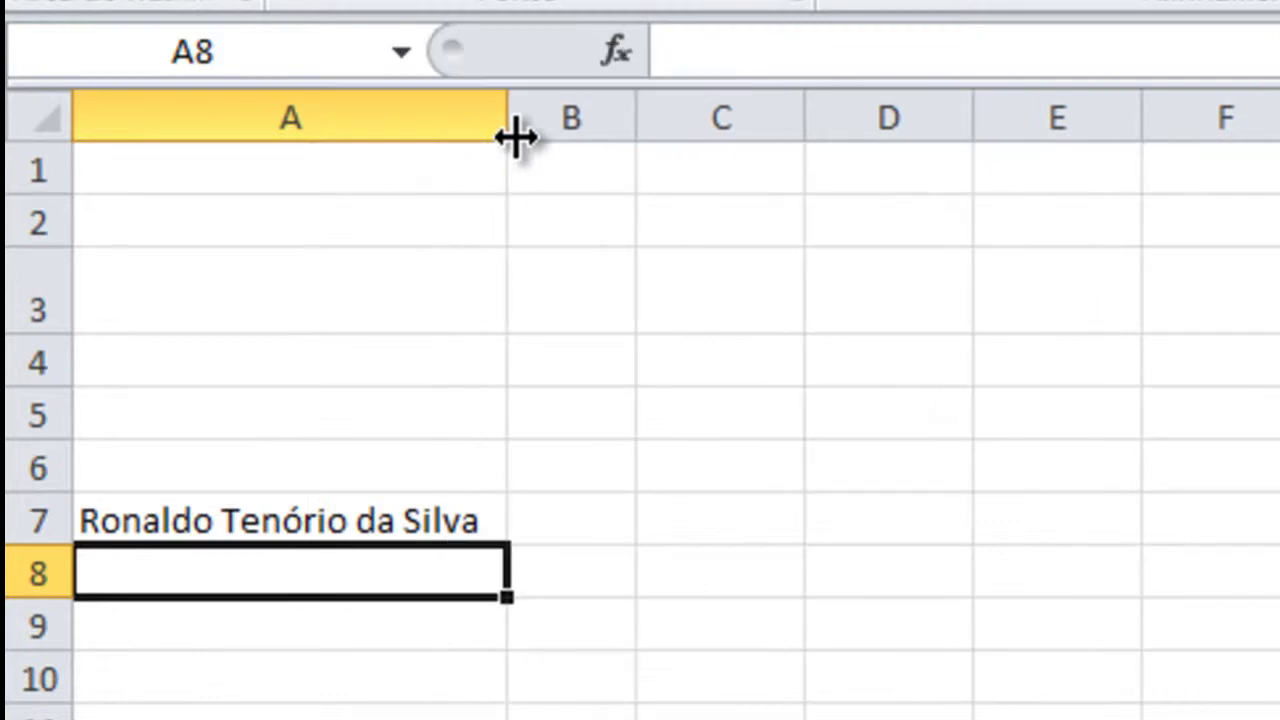
left_click(296, 513)
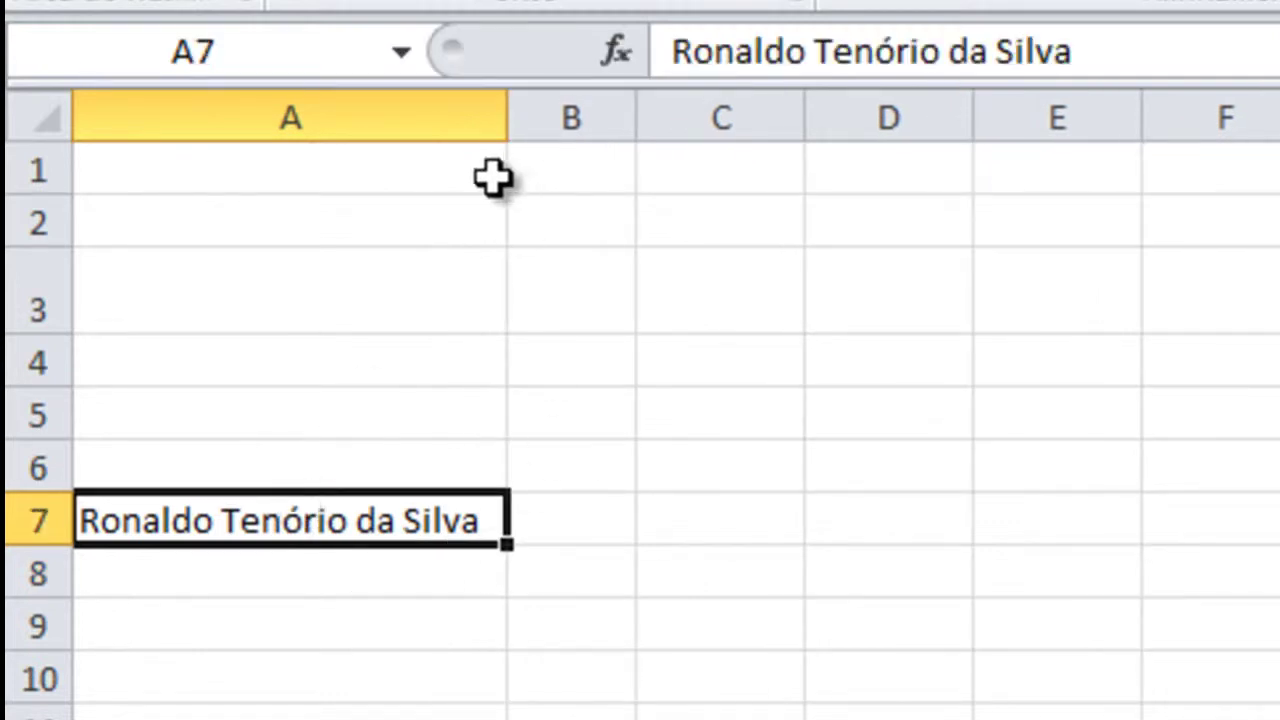
left_click(717, 360)
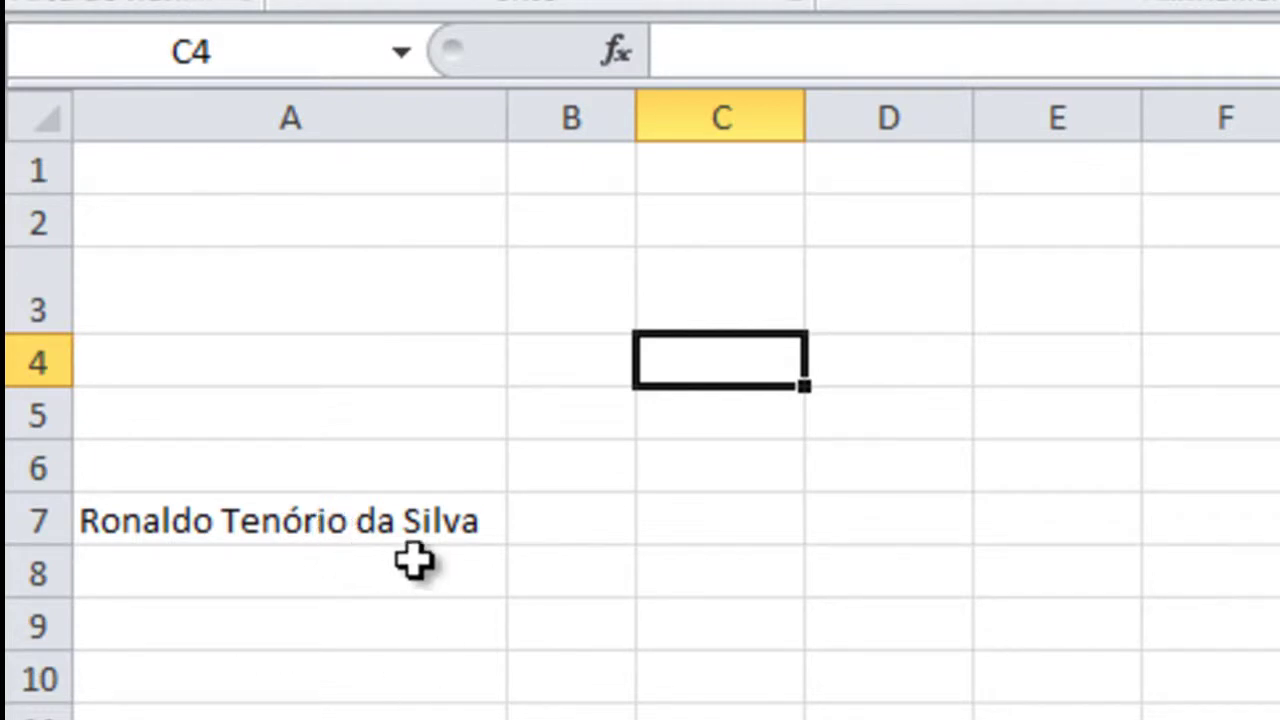
left_click(411, 524)
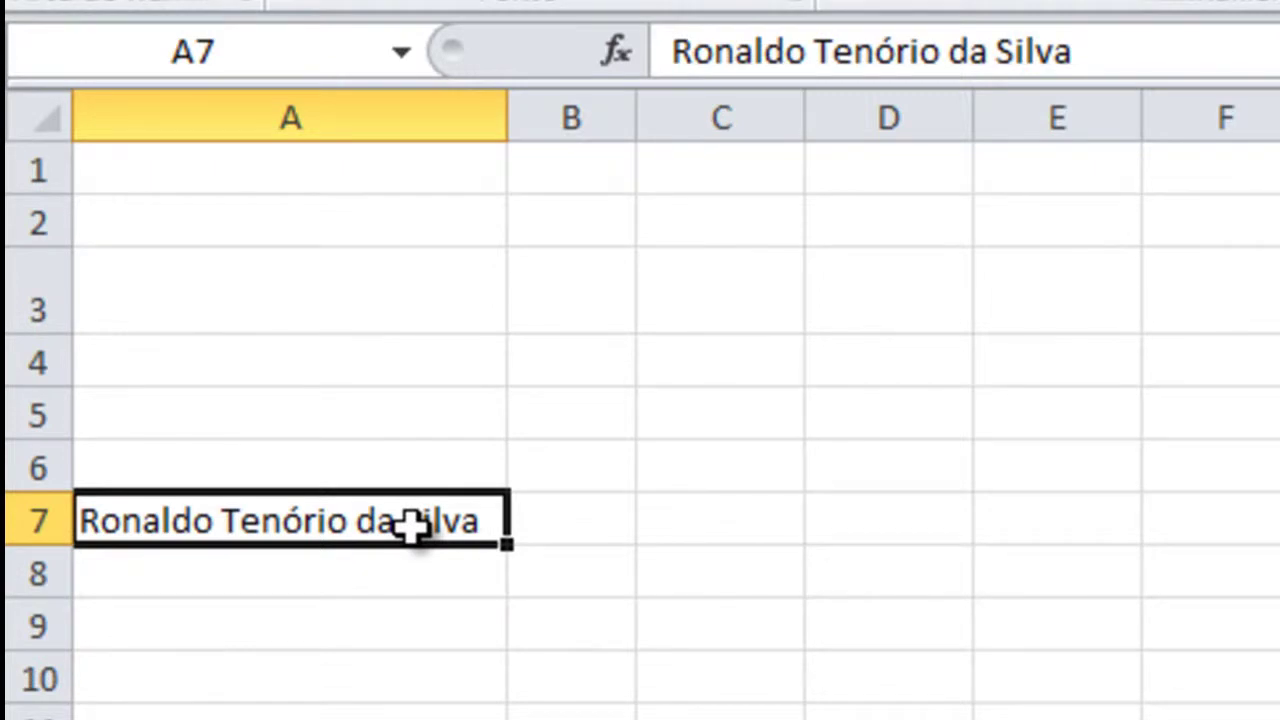
- Edit cell A7 with F2 to delete the middle name and confirm the shortened name
key("F2")
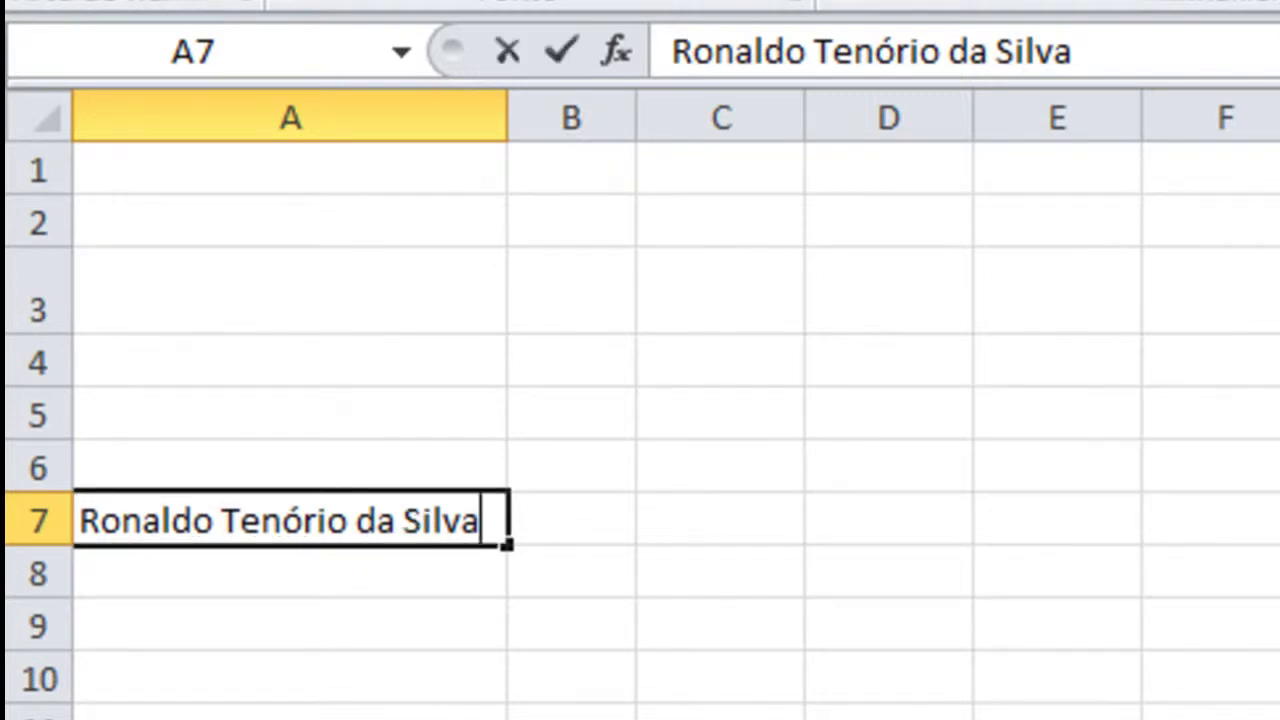
key("Left")
key("Left")
key("Left")
key("Left")
key("Left")
key("Left")
key("Left")
key("Left")
key("Left")
key("Left")
key("Left")
key("Left")
key("Left")
key("Left")
key("Left")
key("Left")
key("Delete")
key("Delete")
key("Delete")
key("Delete")
key("Delete")
key("Delete")
key("Delete")
key("Delete")
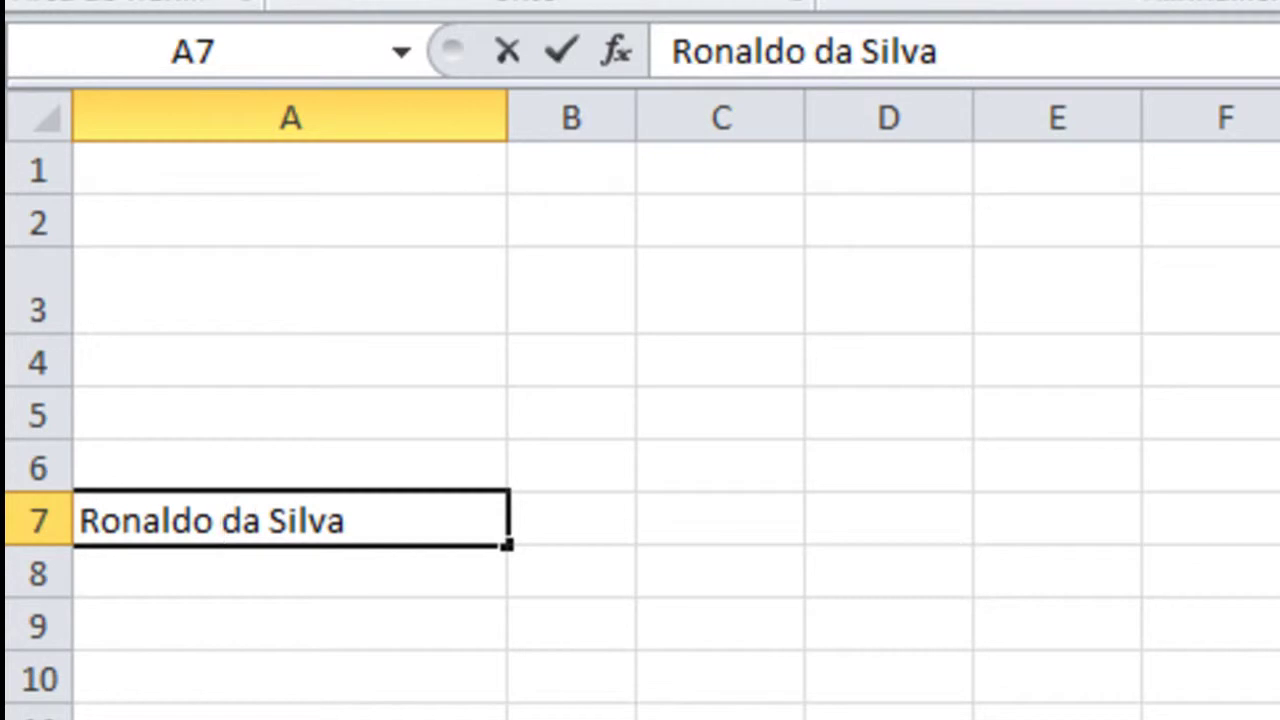
key("Return")
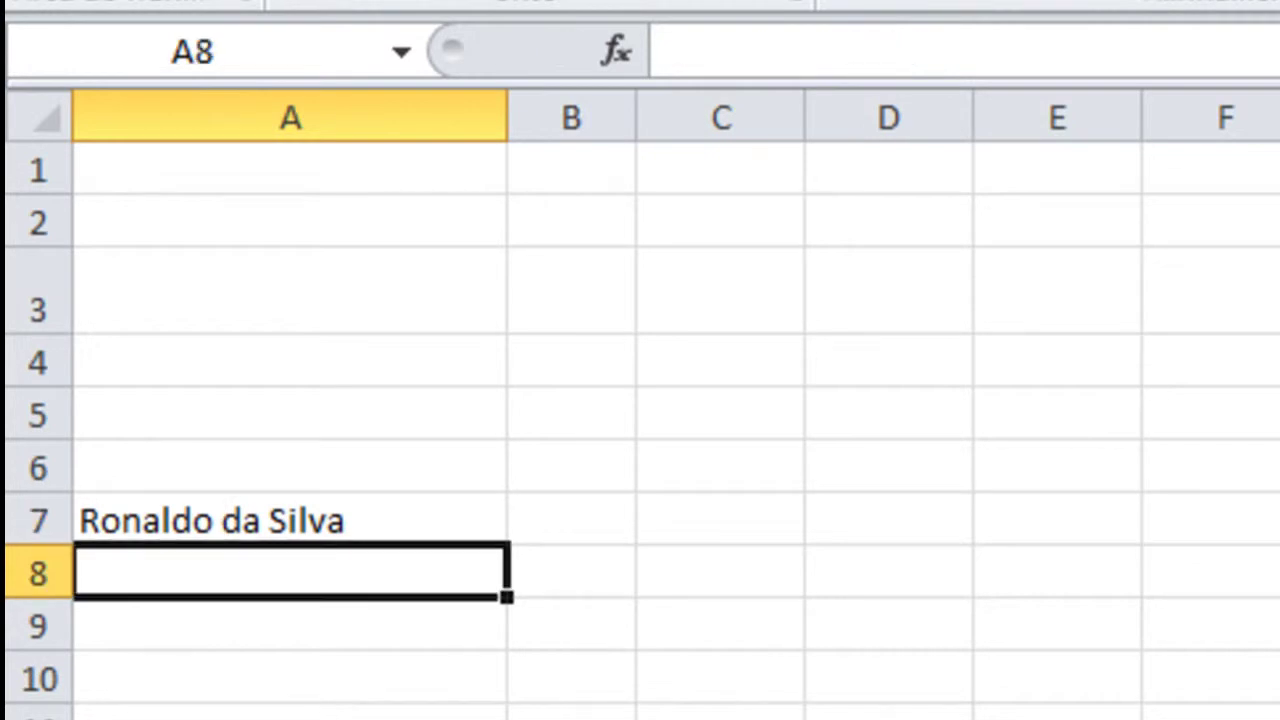